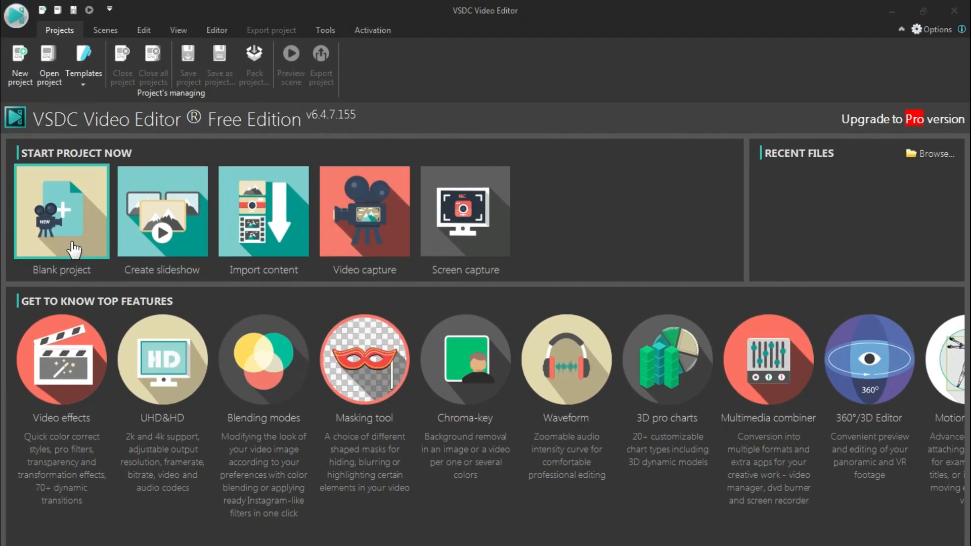
# - Create a blank project titled DEMO with the default 1280x720, 30 fps settings
pyautogui.click(68, 214)
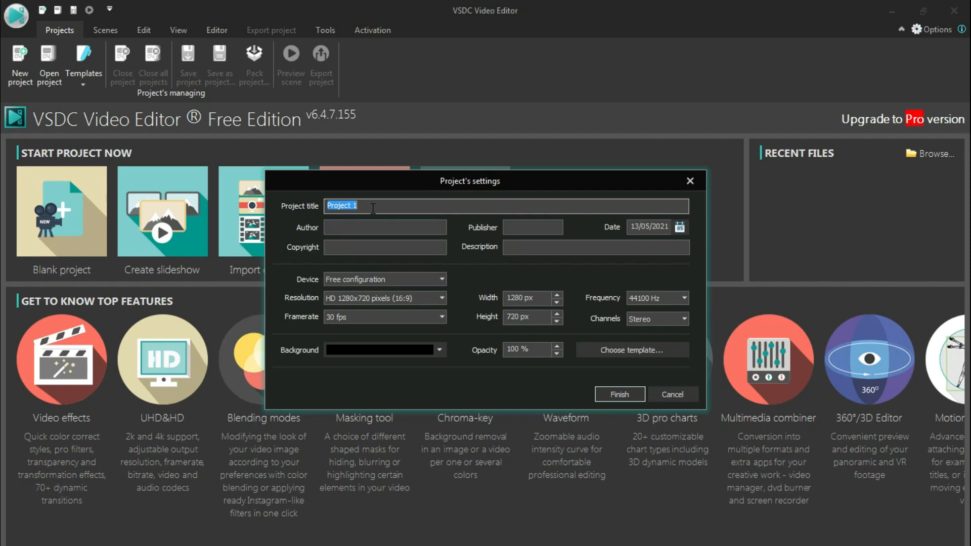
pyautogui.write('DEMO')
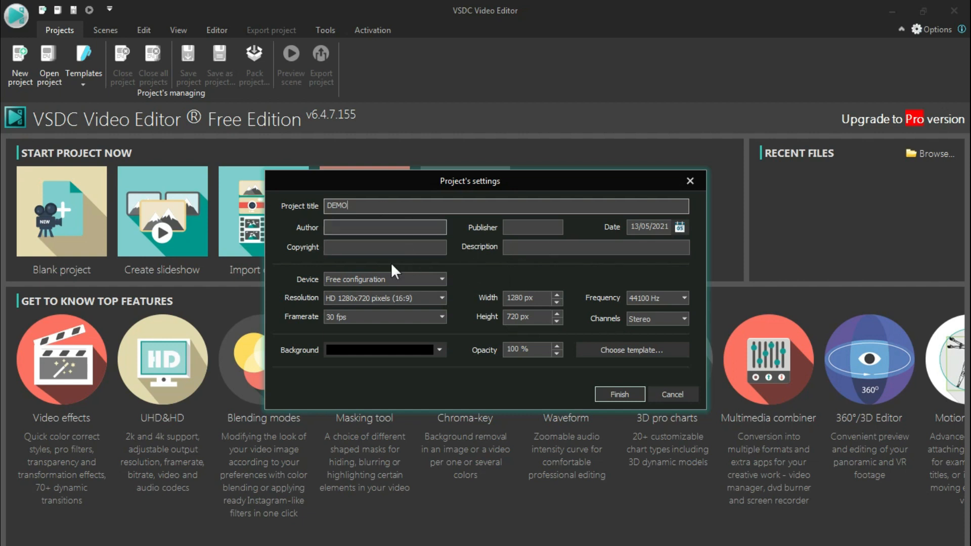
pyautogui.click(600, 391)
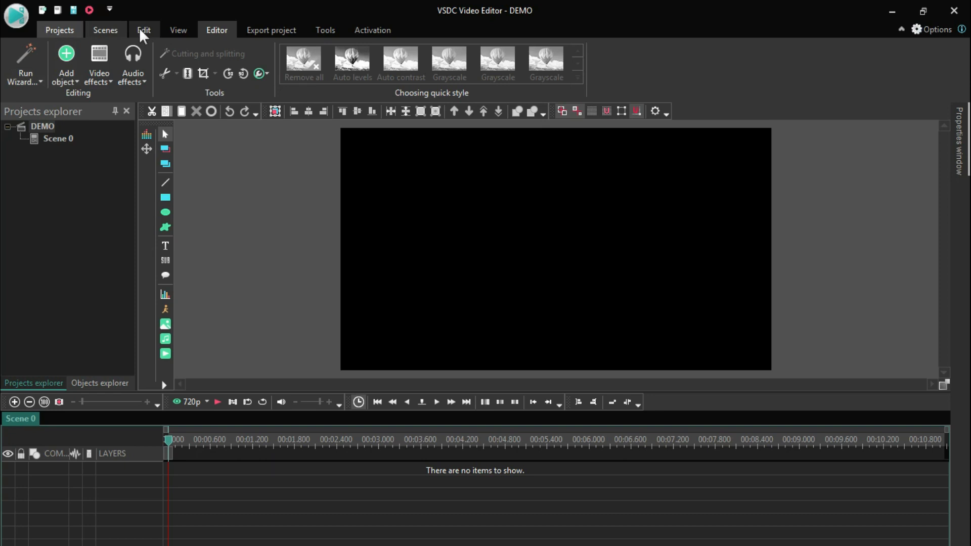
# - Look through the project, scene, edit, view, export, tools and activation commands, and return to the scene editor
pyautogui.click(65, 33)
pyautogui.click(105, 31)
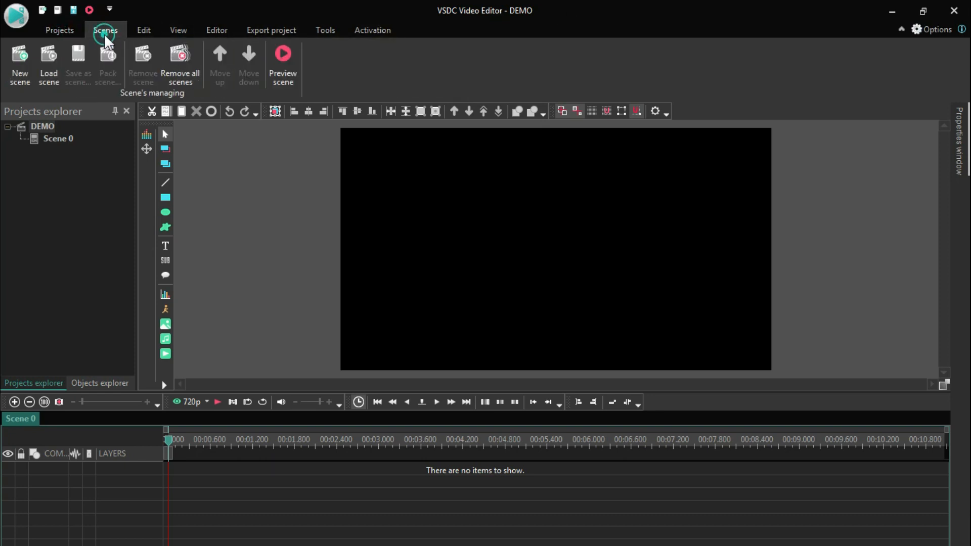
pyautogui.click(144, 32)
pyautogui.click(176, 31)
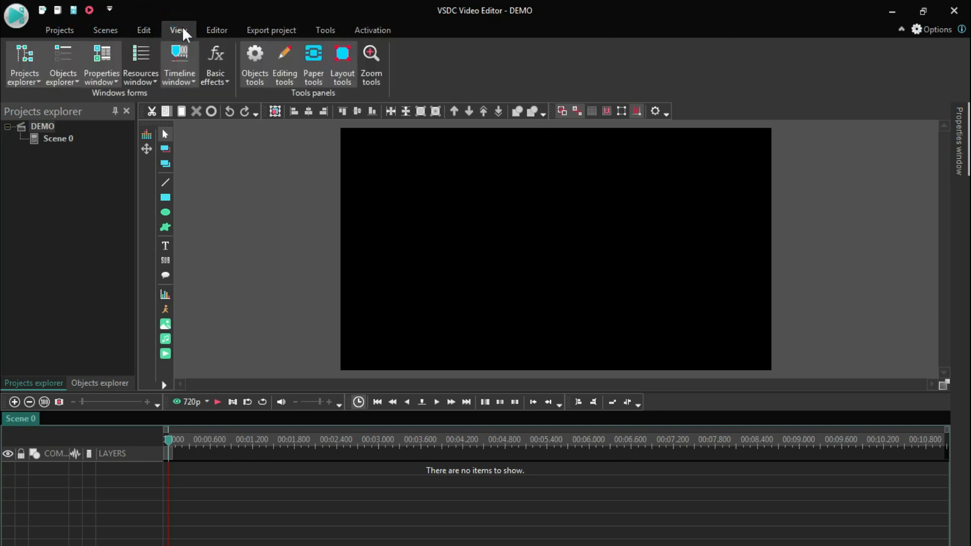
pyautogui.click(210, 32)
pyautogui.click(252, 32)
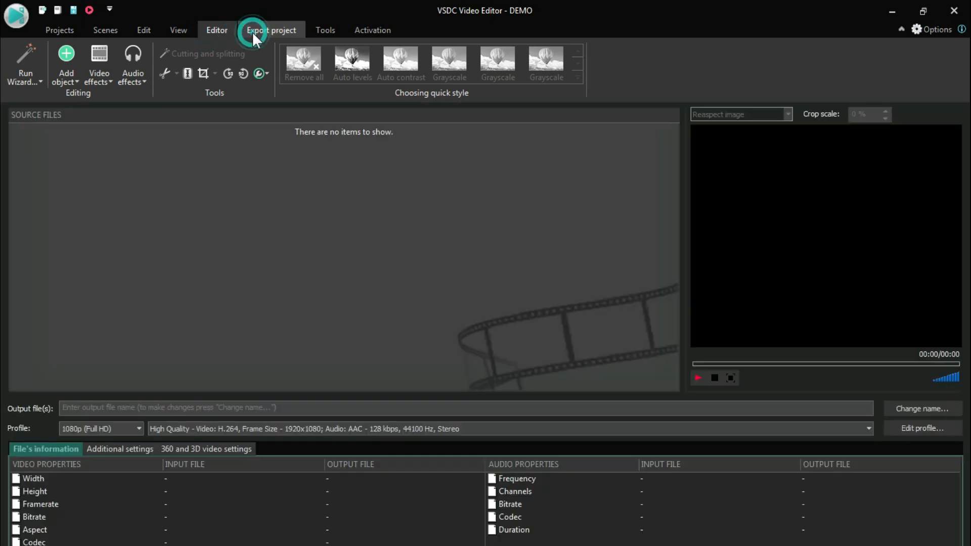
pyautogui.click(333, 30)
pyautogui.click(385, 31)
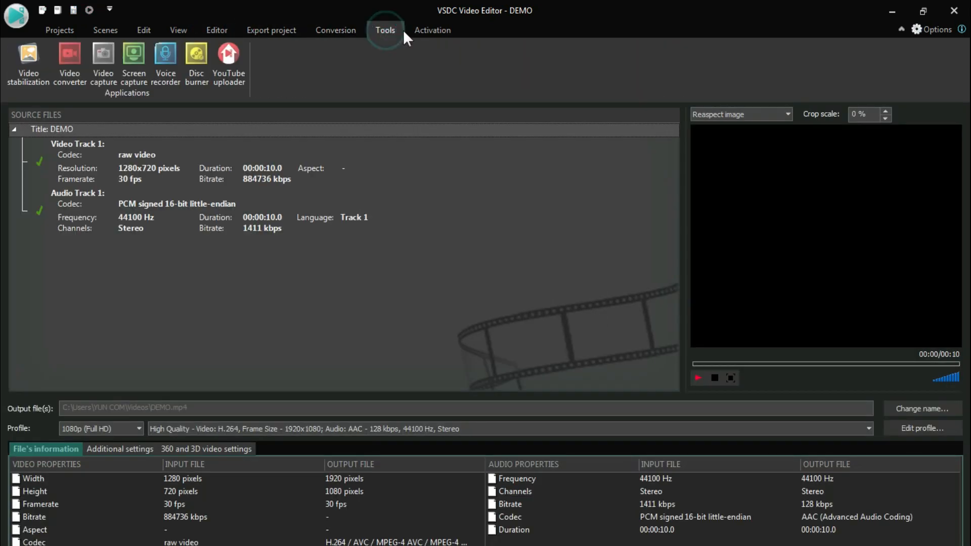
pyautogui.click(423, 30)
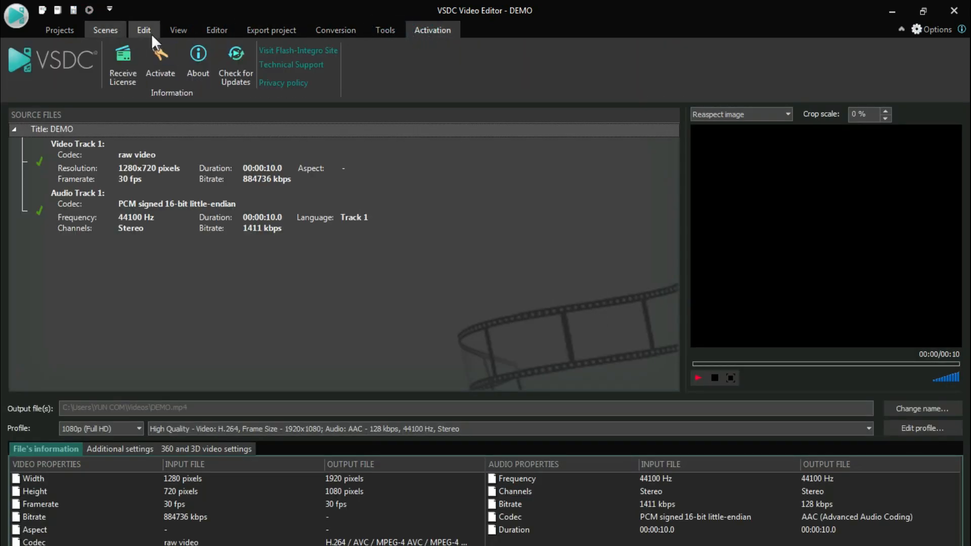
pyautogui.click(203, 32)
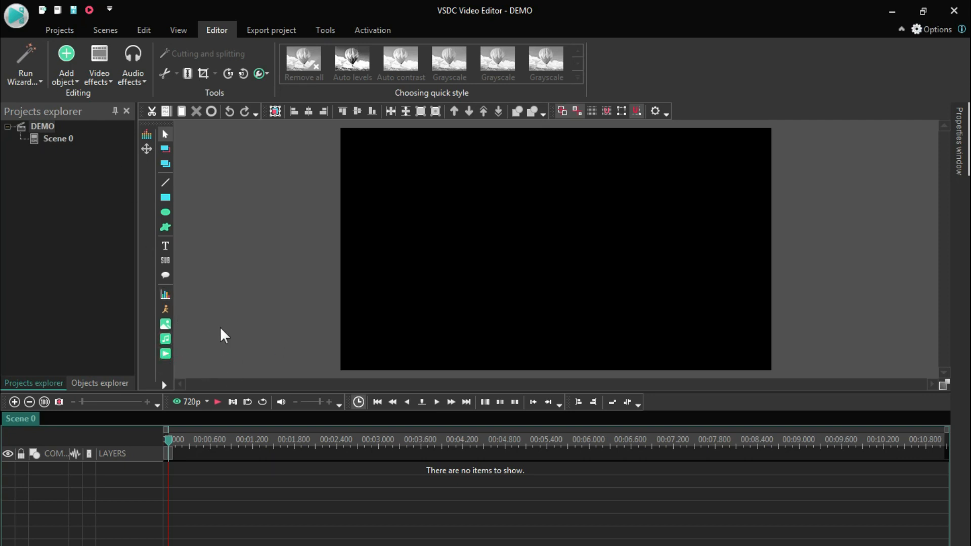
# - Import the video VID_20210511_162318 at the cursor position on a new layer of the scene
pyautogui.click(165, 354)
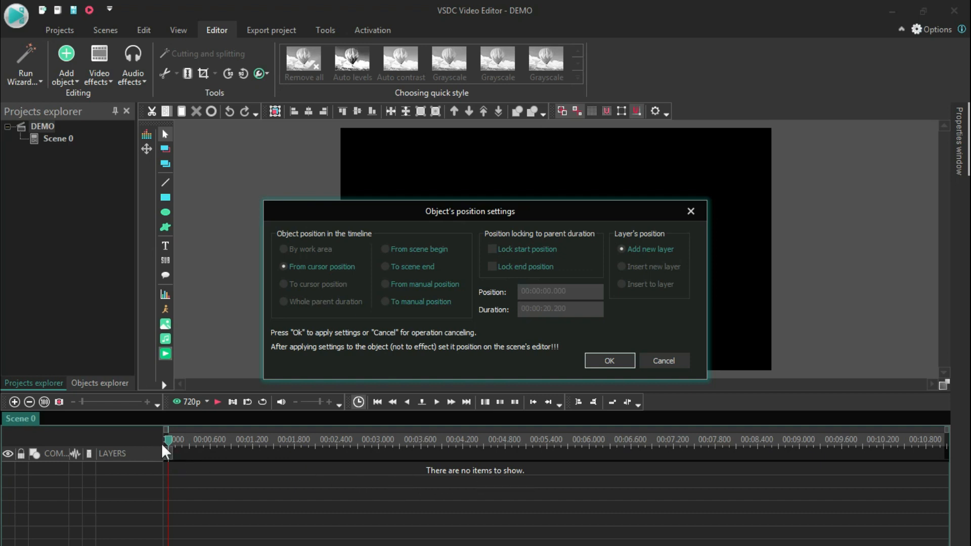
pyautogui.click(623, 365)
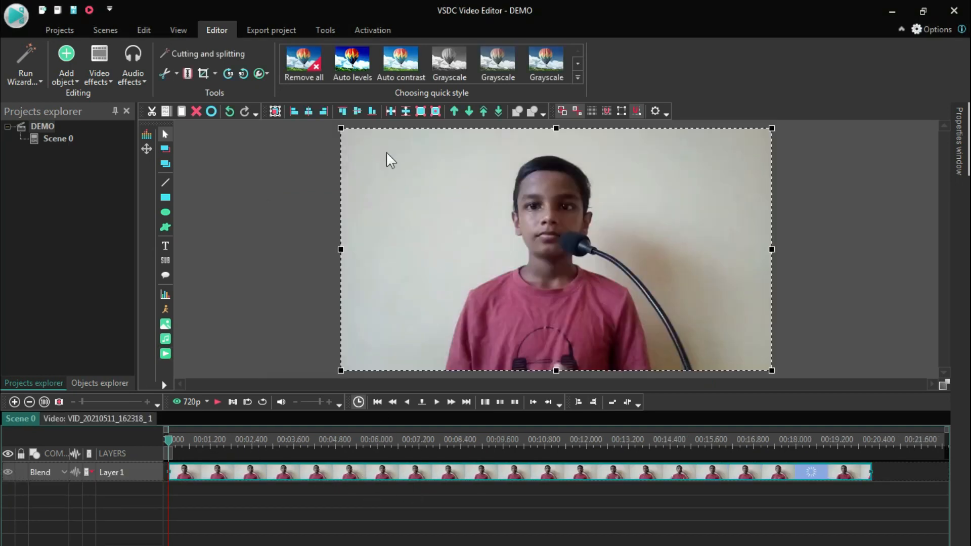
pyautogui.moveTo(339, 129)
pyautogui.mouseDown()
pyautogui.moveTo(570, 177)
pyautogui.moveTo(302, 180)
pyautogui.moveTo(76, 167)
pyautogui.moveTo(301, 158)
pyautogui.moveTo(351, 148)
pyautogui.moveTo(338, 131)
pyautogui.mouseUp()
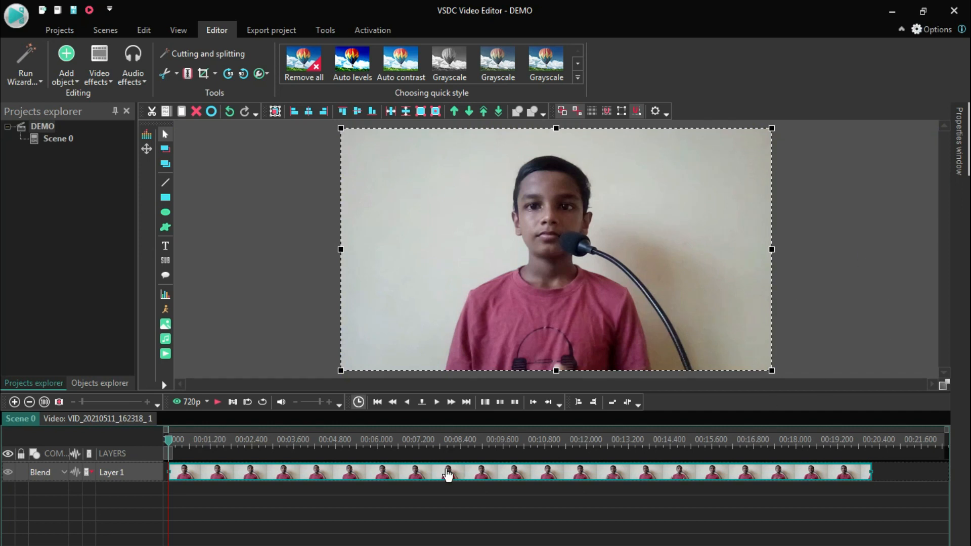
# - Select the video clip on the timeline and preview its first few seconds
pyautogui.click(412, 487)
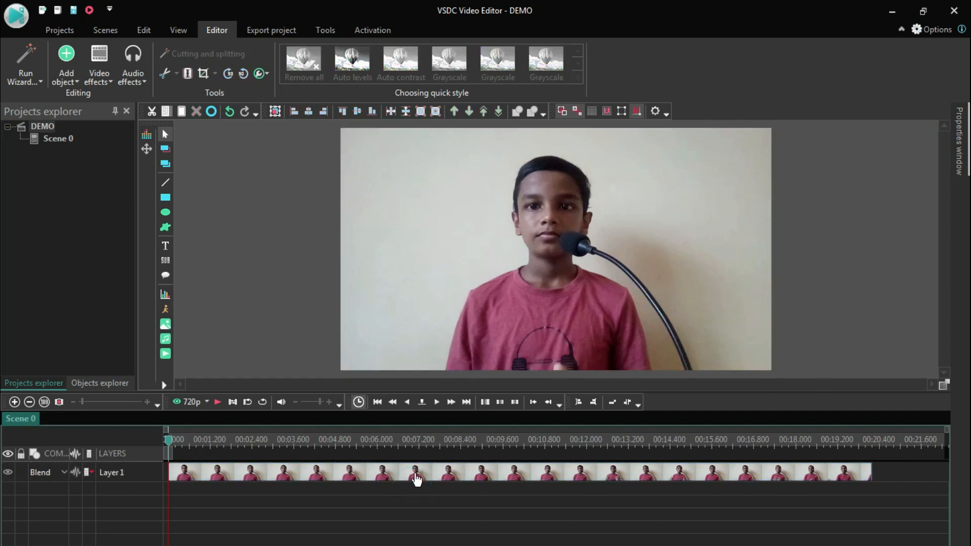
pyautogui.click(416, 480)
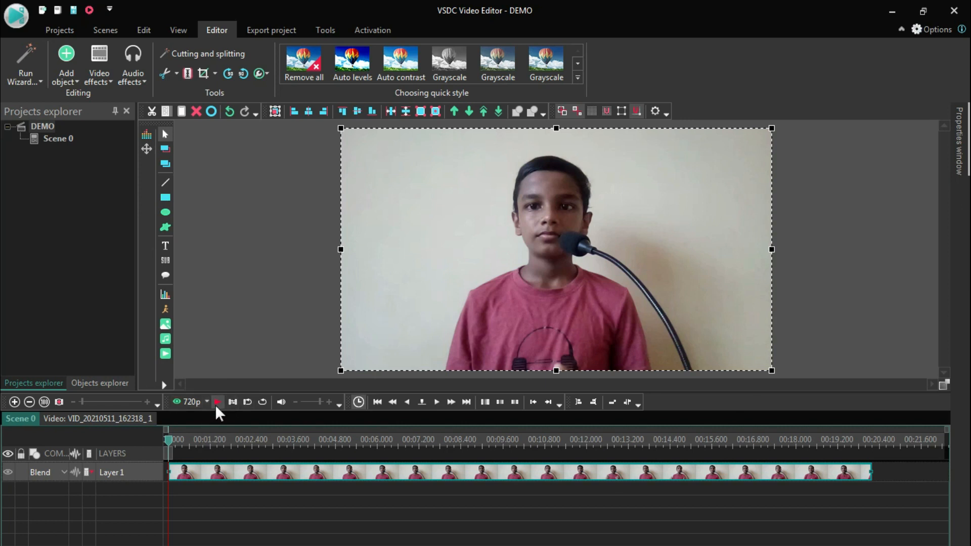
pyautogui.click(216, 403)
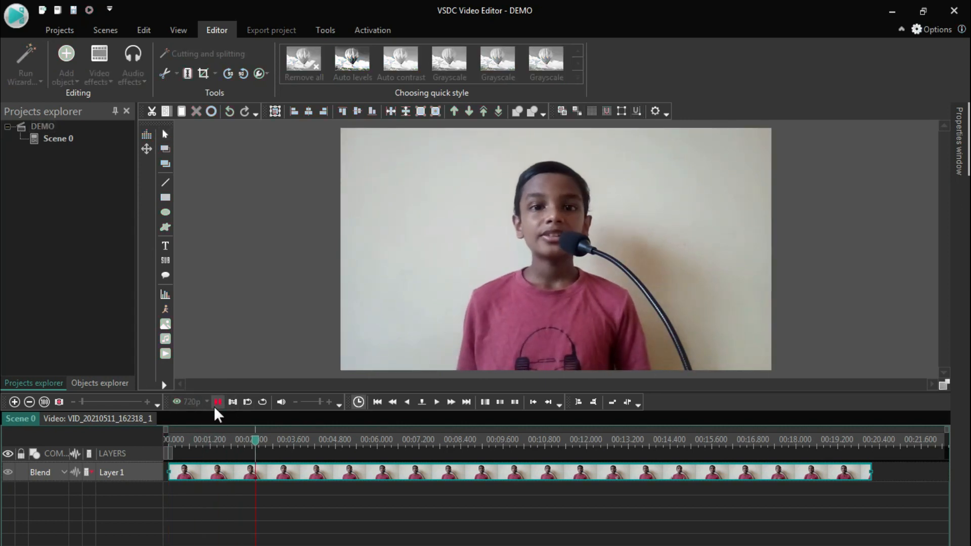
pyautogui.click(216, 403)
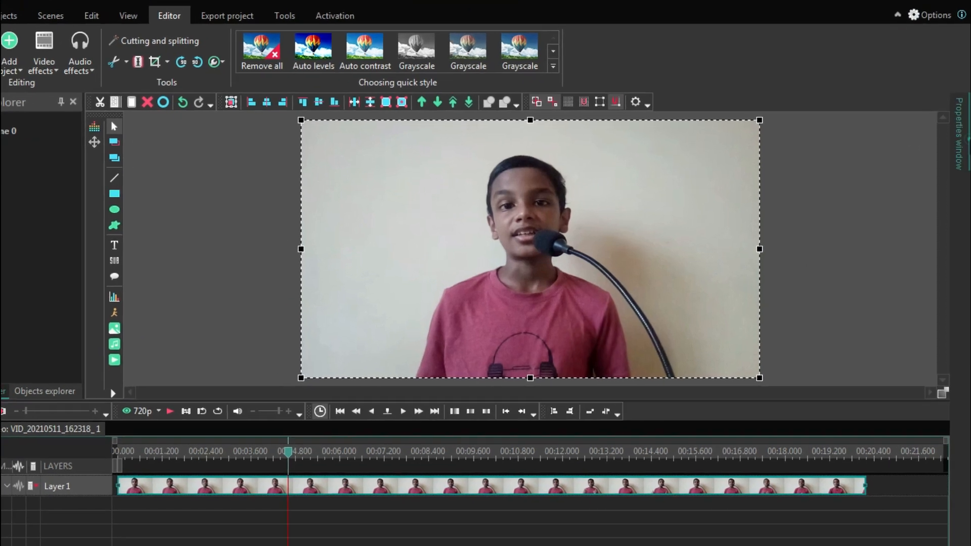
# - Set the video clip's audio volume to 7.0 dB in its object properties
pyautogui.click(964, 139)
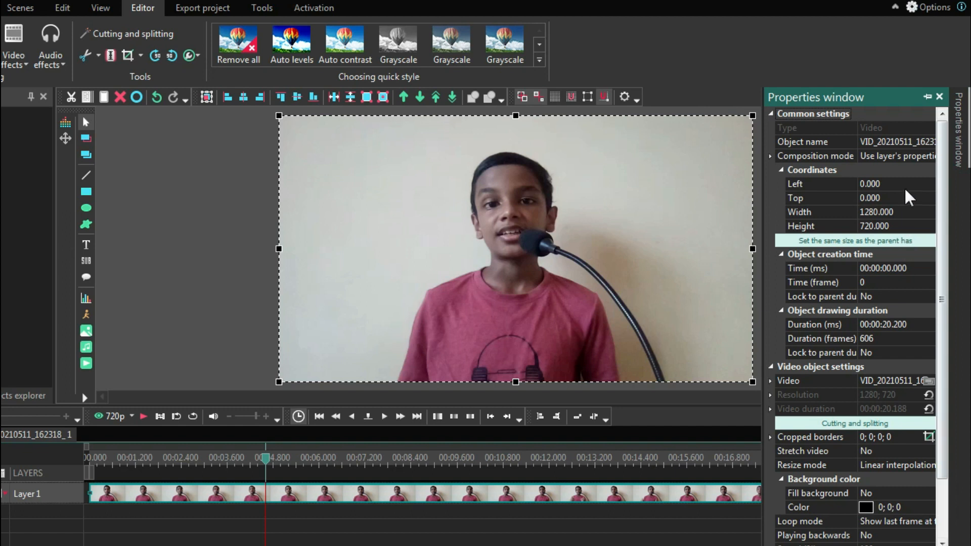
pyautogui.scroll(-2, 920, 304)
pyautogui.scroll(2, 920, 328)
pyautogui.scroll(-2, 920, 329)
pyautogui.scroll(2, 937, 280)
pyautogui.scroll(-2, 818, 399)
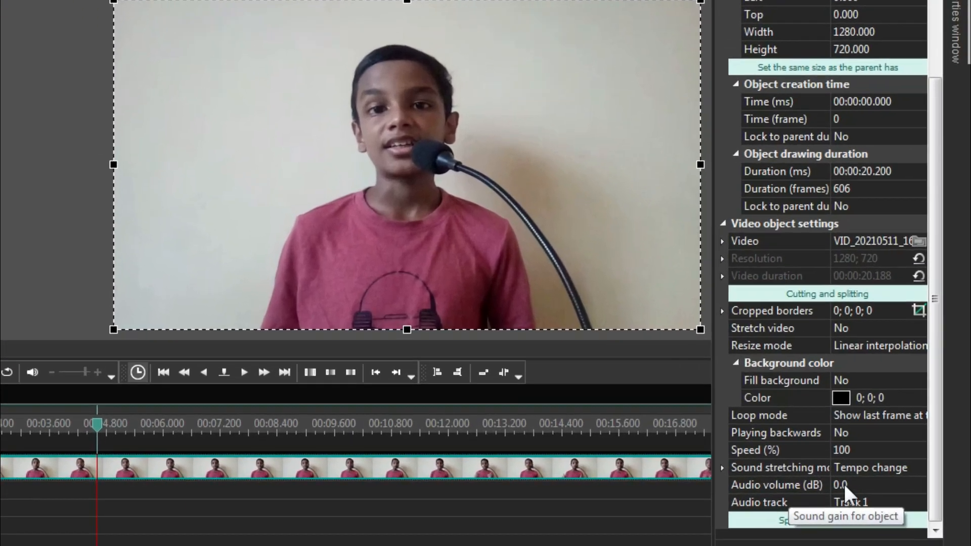
pyautogui.click(844, 483)
pyautogui.click(918, 482)
pyautogui.click(917, 481)
pyautogui.click(917, 482)
pyautogui.click(918, 482)
pyautogui.click(918, 482)
pyautogui.click(912, 481)
pyautogui.click(912, 481)
pyautogui.click(912, 481)
pyautogui.click(912, 481)
pyautogui.click(912, 482)
pyautogui.click(912, 481)
pyautogui.click(912, 481)
pyautogui.click(912, 481)
pyautogui.click(912, 489)
pyautogui.click(912, 489)
pyautogui.click(912, 489)
pyautogui.click(912, 489)
pyautogui.click(912, 488)
pyautogui.click(912, 488)
pyautogui.click(912, 489)
pyautogui.click(912, 489)
pyautogui.click(911, 488)
pyautogui.click(912, 489)
pyautogui.click(912, 489)
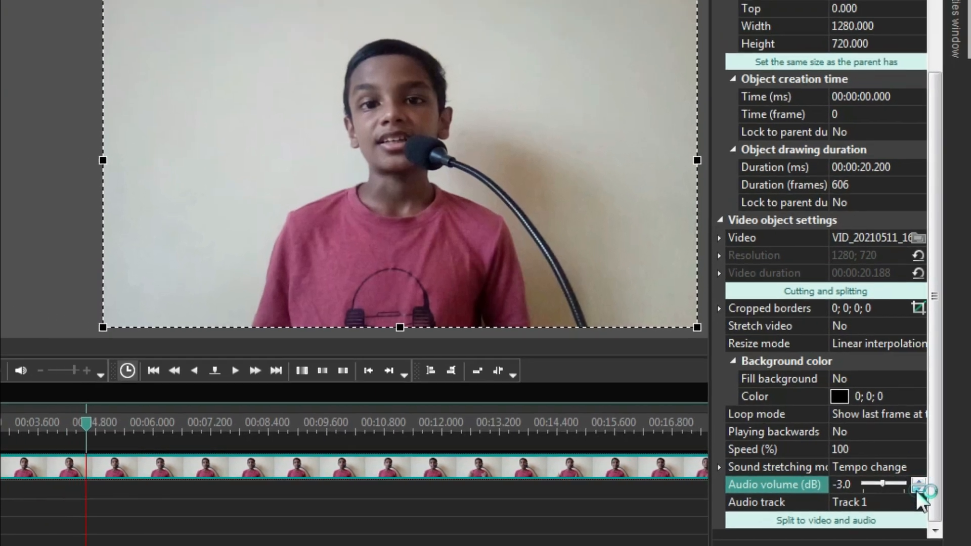
pyautogui.click(912, 489)
pyautogui.click(912, 488)
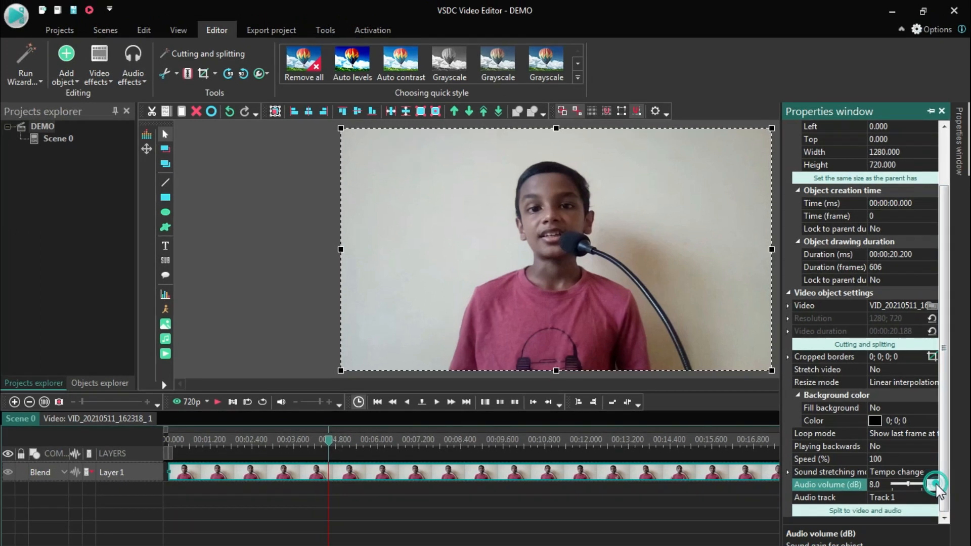
pyautogui.click(926, 480)
pyautogui.click(926, 481)
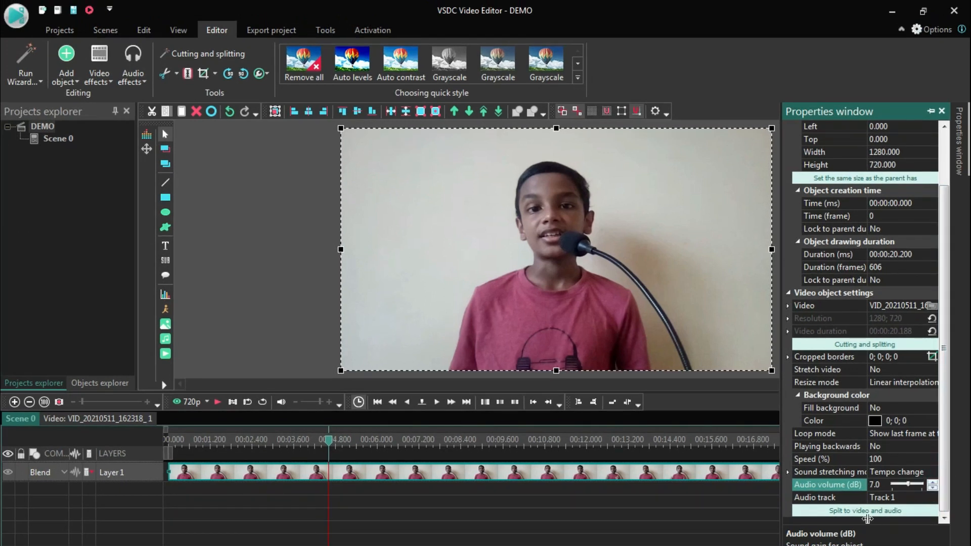
# - Try splitting the clip's audio onto its own layer and sliding it along the timeline
pyautogui.click(869, 513)
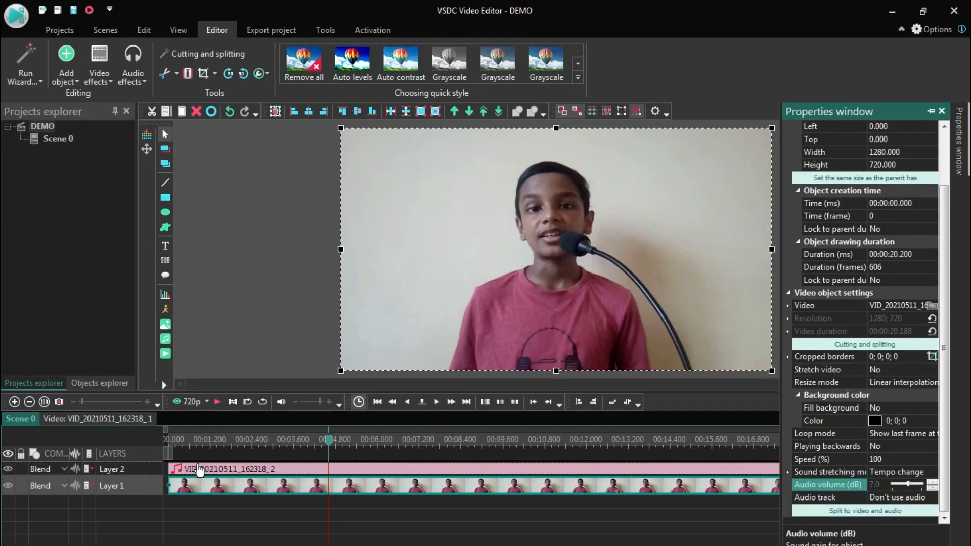
pyautogui.click(198, 466)
pyautogui.moveTo(198, 466); pyautogui.dragTo(365, 477)
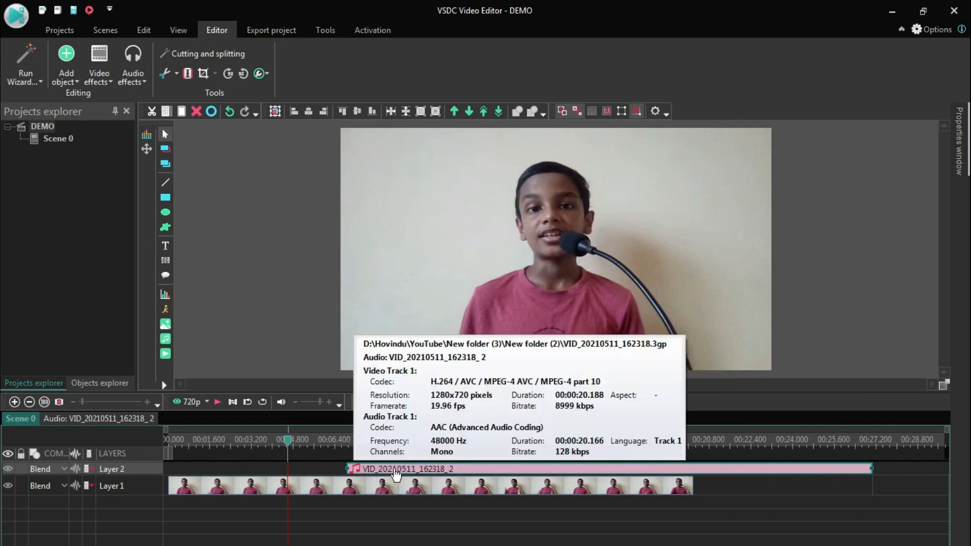
pyautogui.moveTo(396, 473); pyautogui.dragTo(226, 470)
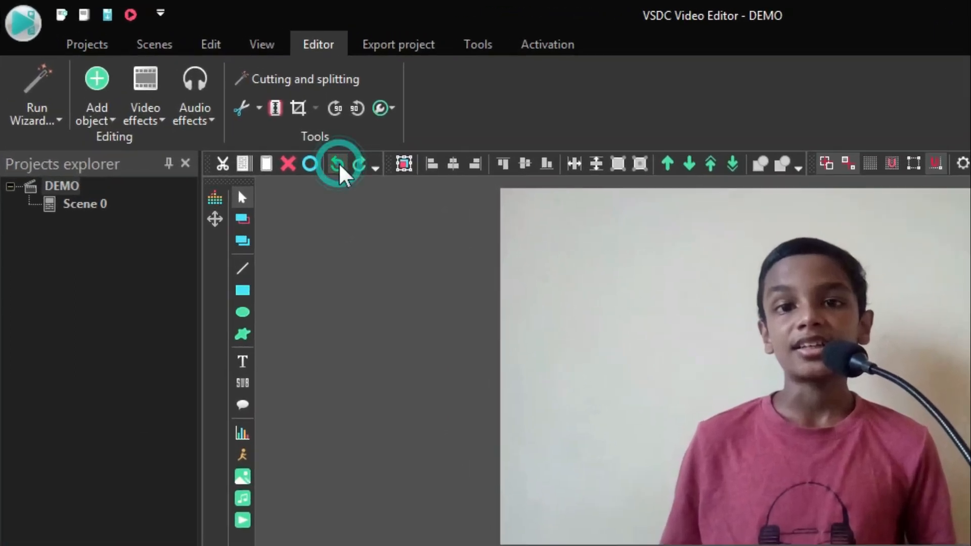
pyautogui.click(338, 162)
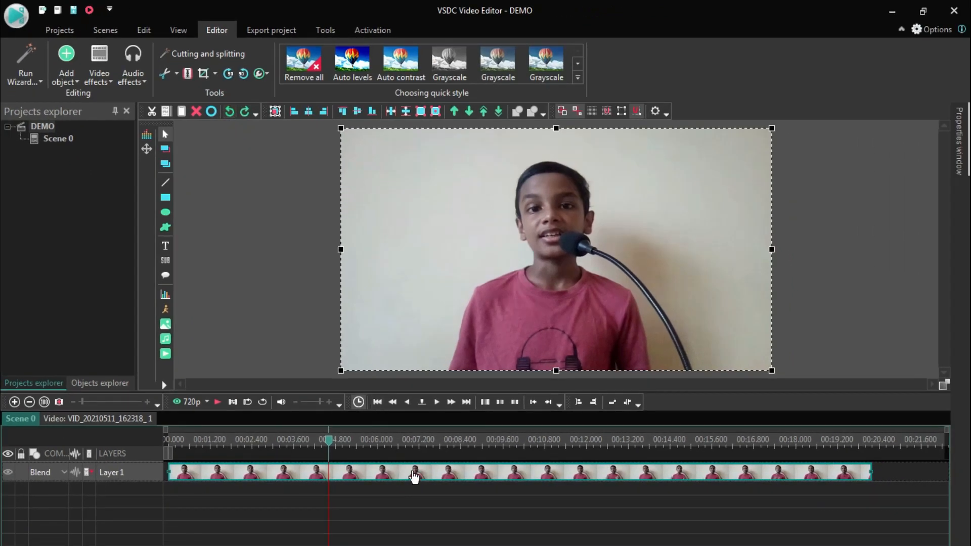
# - Set the clip's Stretch video option to Yes and resize its frame to fit the scene
pyautogui.moveTo(413, 475)
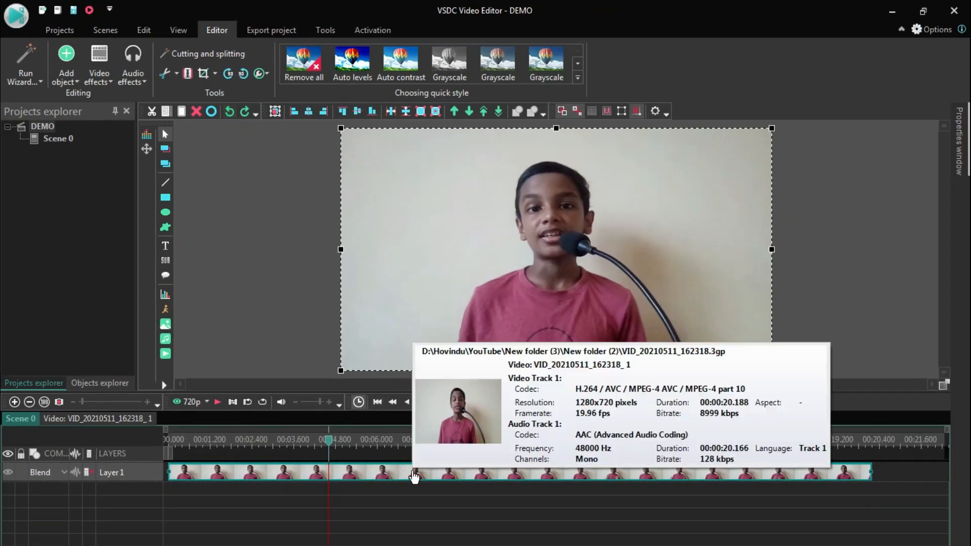
pyautogui.click(964, 163)
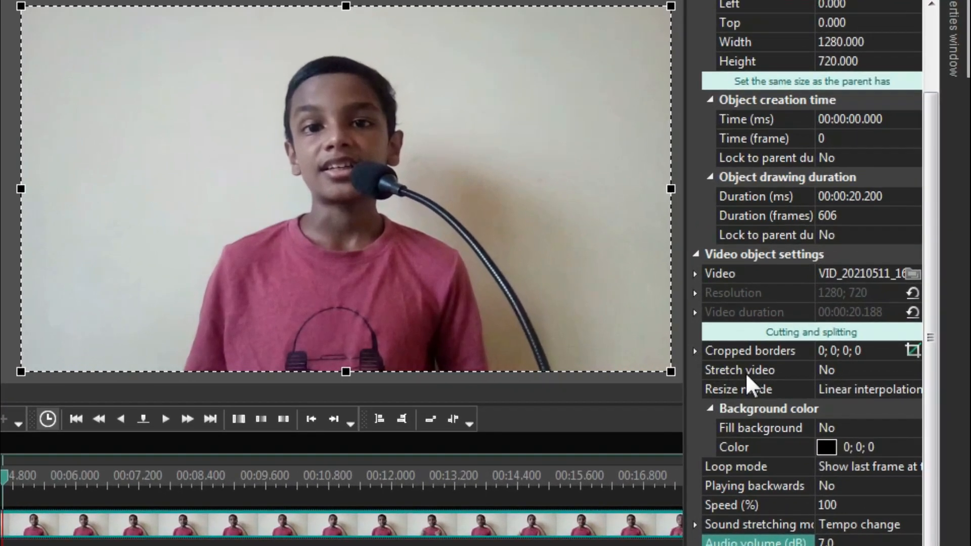
pyautogui.click(801, 371)
pyautogui.click(914, 370)
pyautogui.click(849, 392)
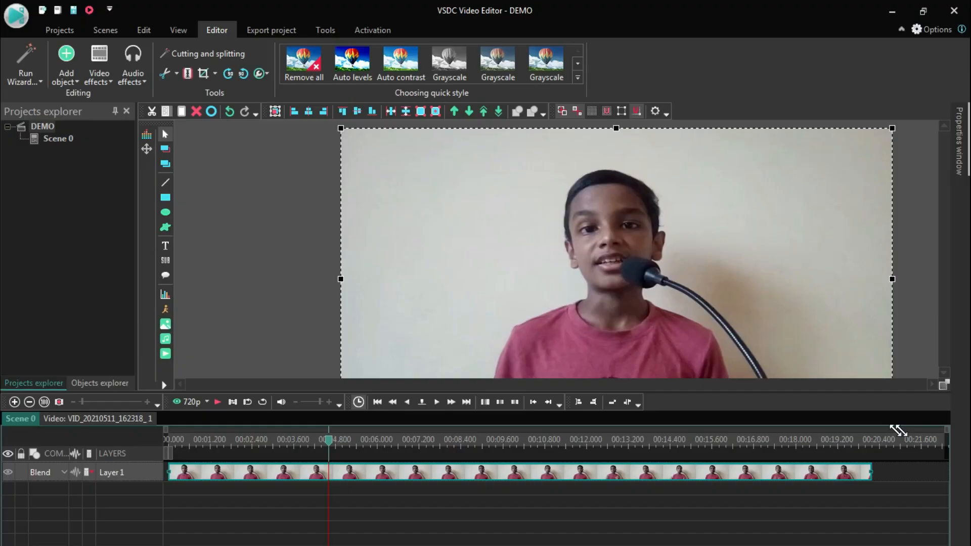
pyautogui.moveTo(897, 430); pyautogui.dragTo(772, 372)
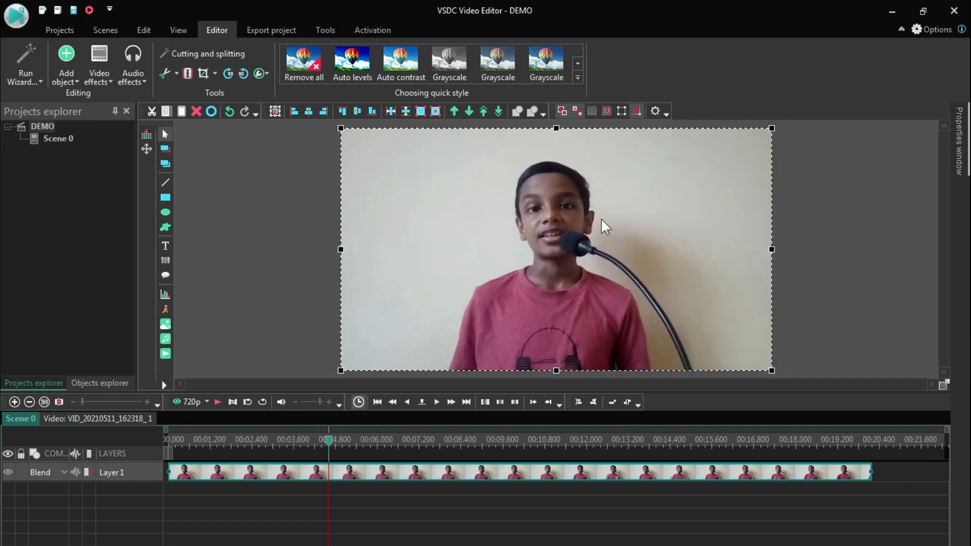
# - Split off and delete the clip's first 0.7 s or so, and move the remaining clip to the timeline's start
pyautogui.moveTo(331, 445); pyautogui.dragTo(227, 444)
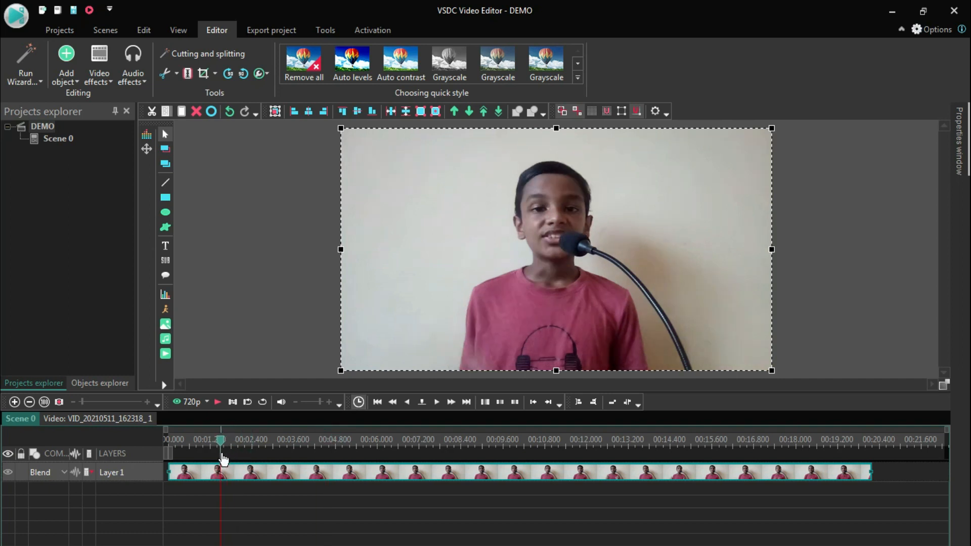
pyautogui.moveTo(223, 446); pyautogui.dragTo(192, 444)
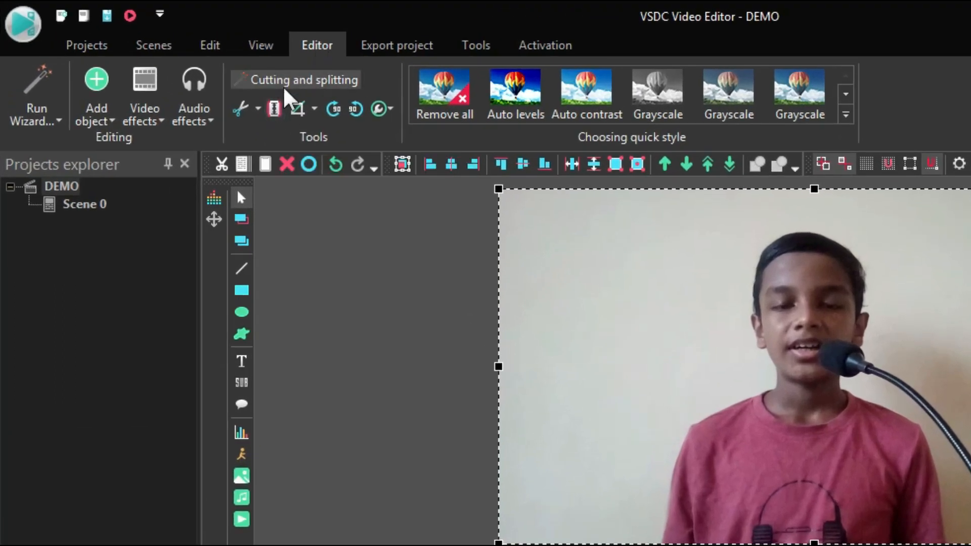
pyautogui.click(277, 110)
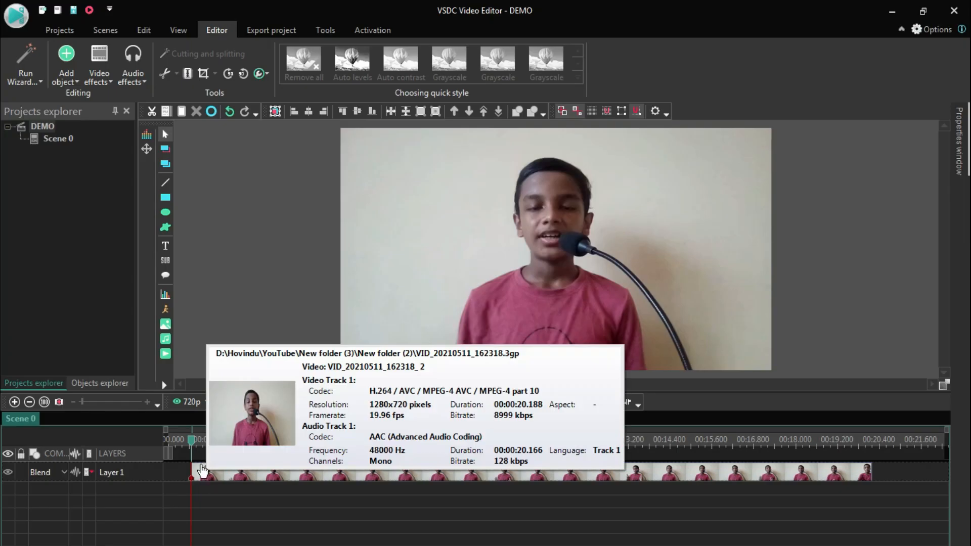
pyautogui.moveTo(220, 473); pyautogui.dragTo(876, 477)
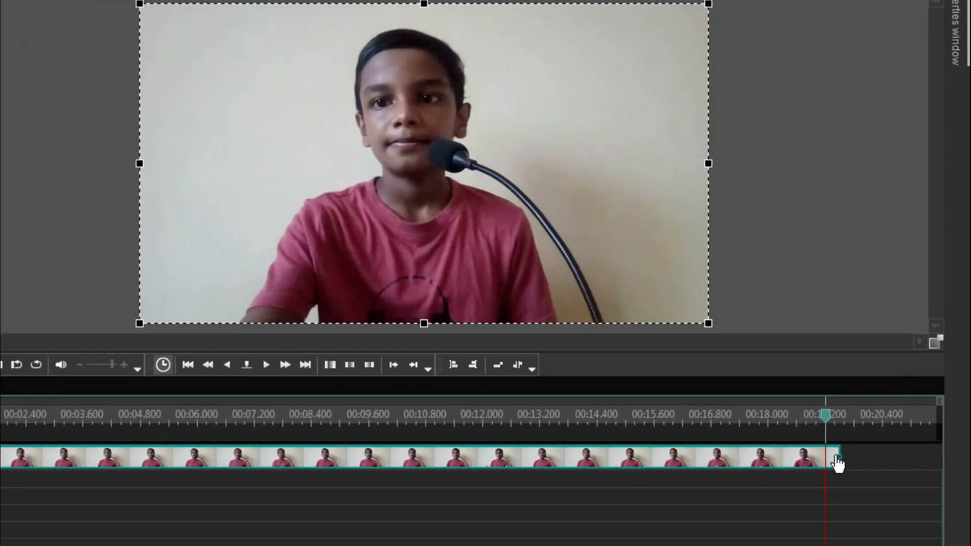
# - Split the clip at about 18.4 s on the timeline and delete the piece after the cut
pyautogui.click(817, 410)
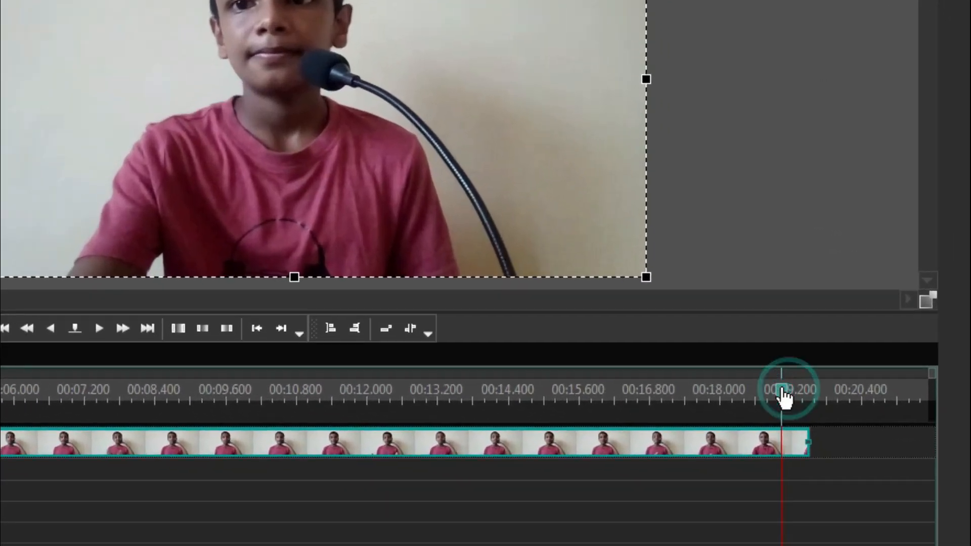
pyautogui.click(805, 410)
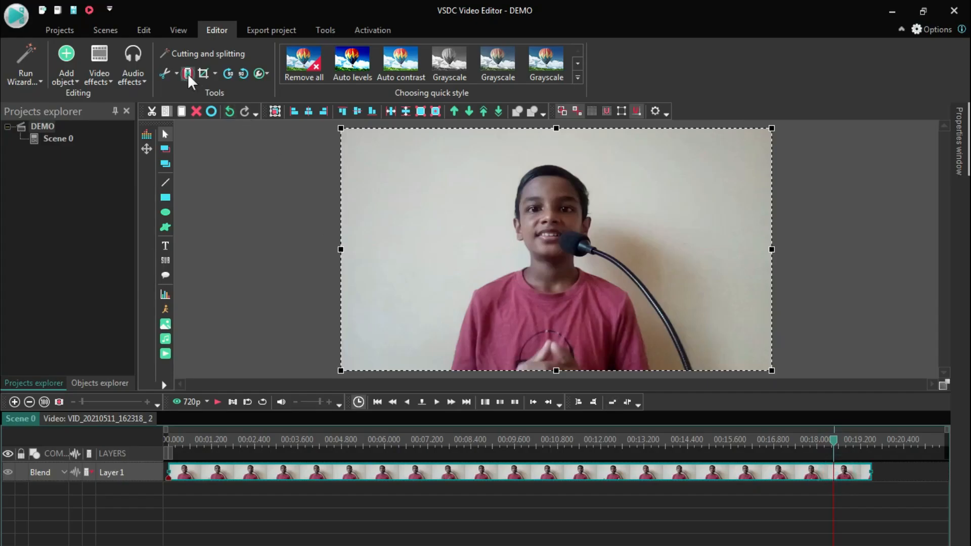
pyautogui.click(187, 74)
pyautogui.click(862, 518)
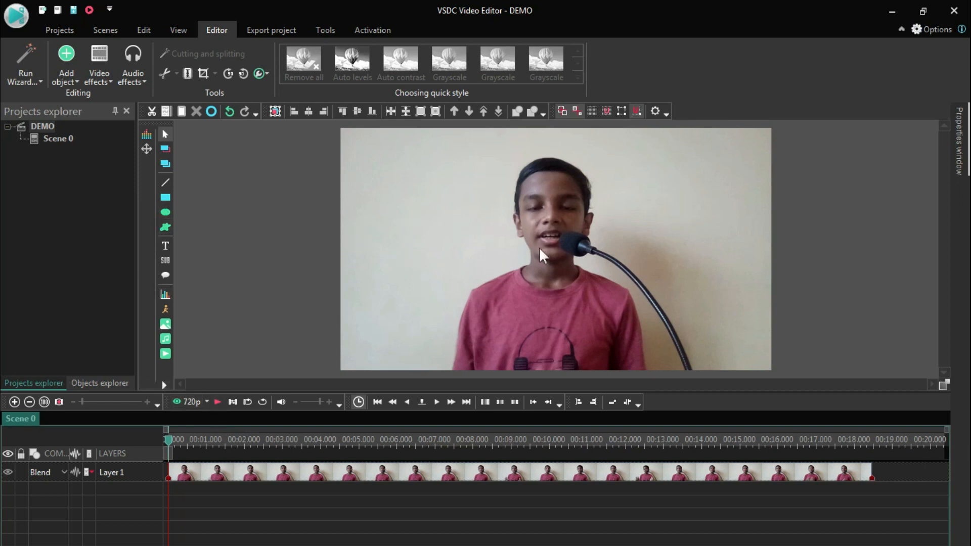
# - Add a text object starting at about 1.5 s on a new layer, in the frame's upper-left area, reading "FGFGTBRHRTB"
pyautogui.moveTo(169, 441); pyautogui.dragTo(217, 441)
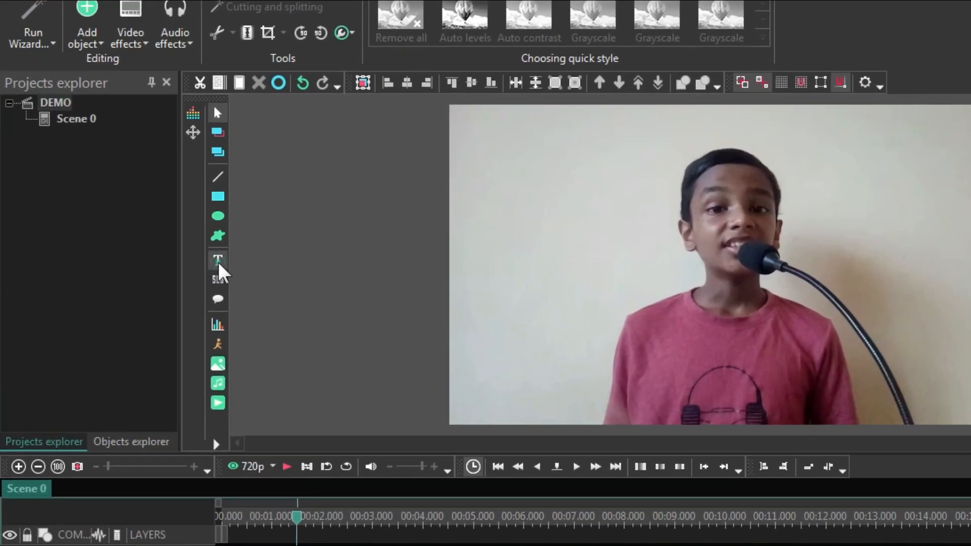
pyautogui.click(197, 256)
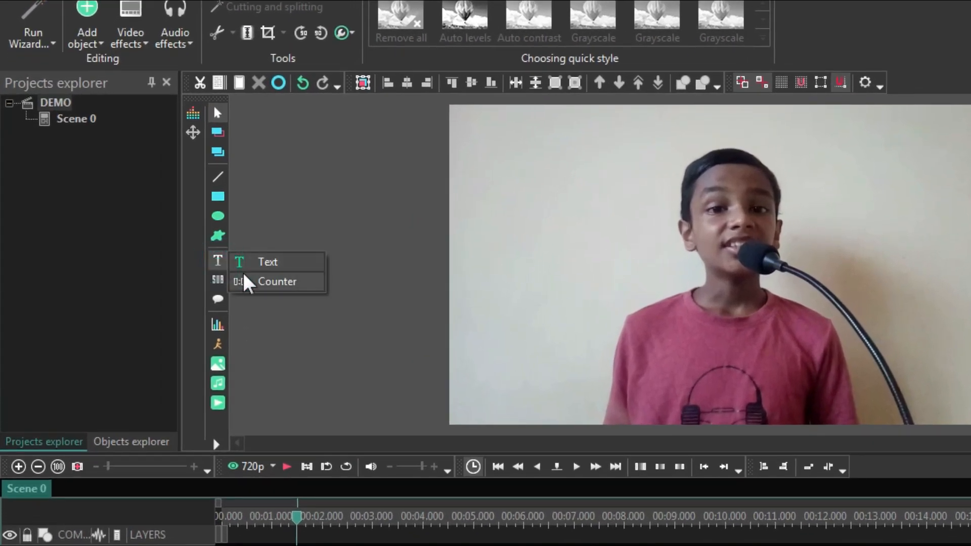
pyautogui.click(282, 264)
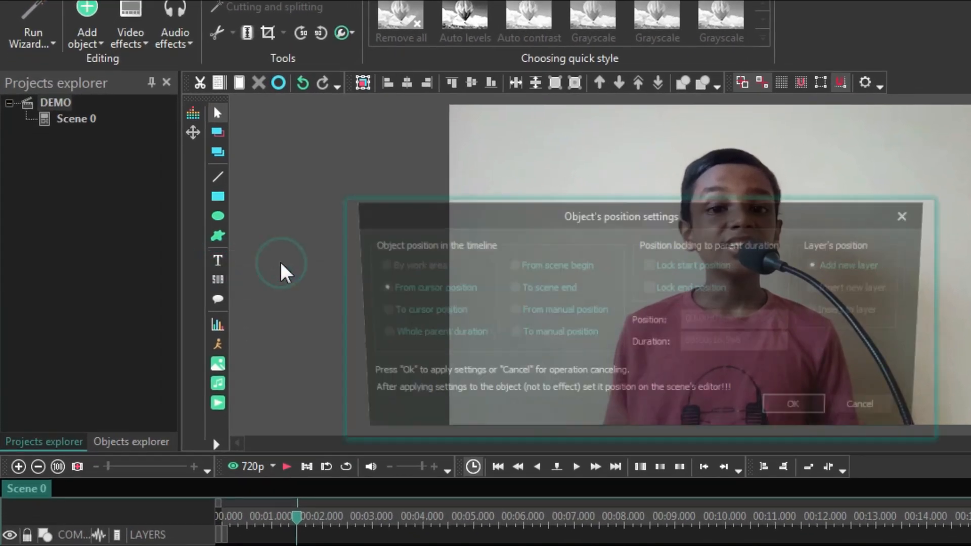
pyautogui.click(804, 412)
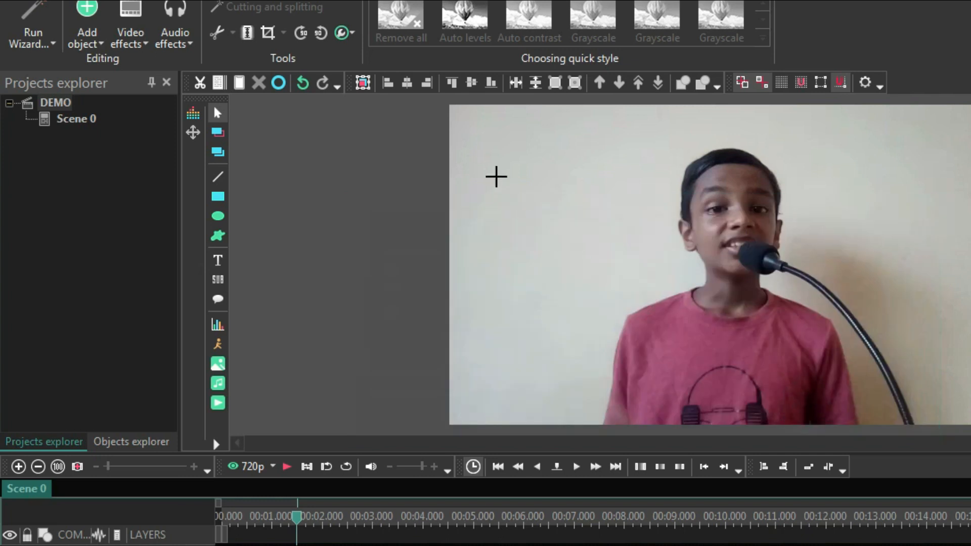
pyautogui.moveTo(467, 123); pyautogui.dragTo(677, 187)
pyautogui.write('FGFG')
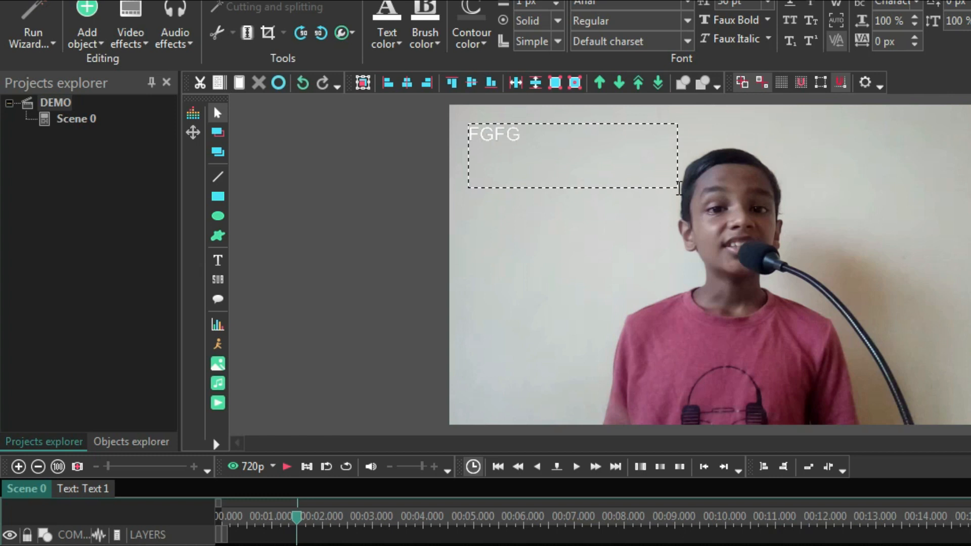
pyautogui.write('TBRHRTB')
# - Colour the whole text red and set its font size to 120 pt
pyautogui.click(382, 46)
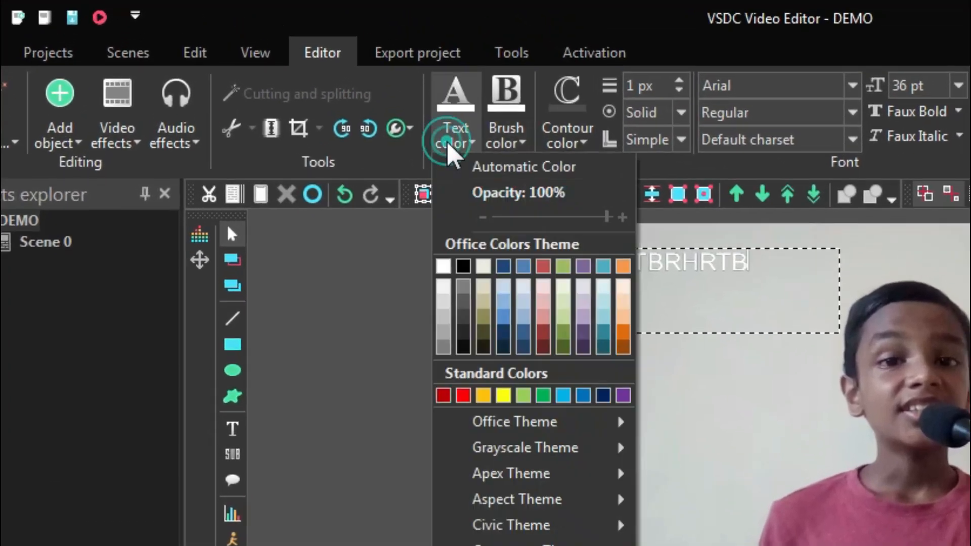
pyautogui.click(463, 395)
pyautogui.hotkey('ctrl', 'a')
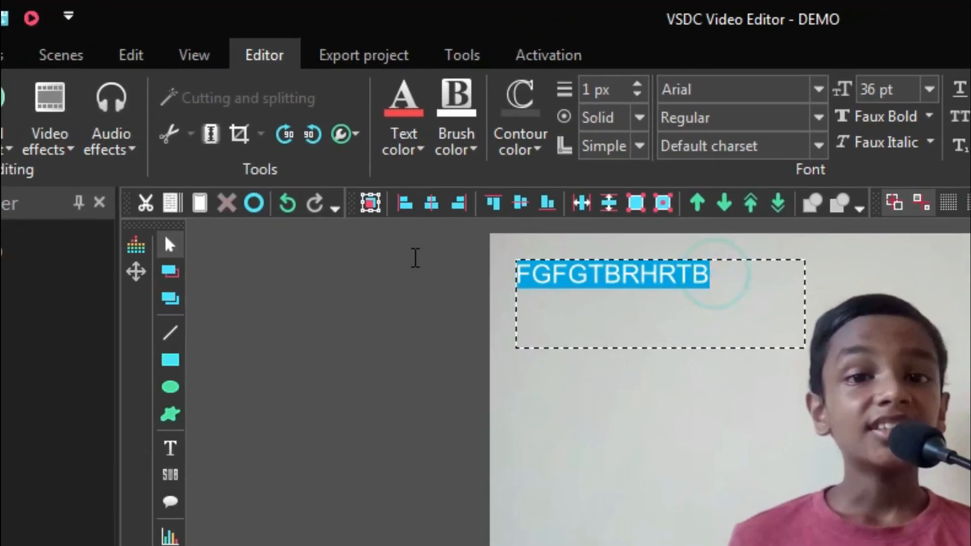
pyautogui.click(932, 89)
pyautogui.click(876, 465)
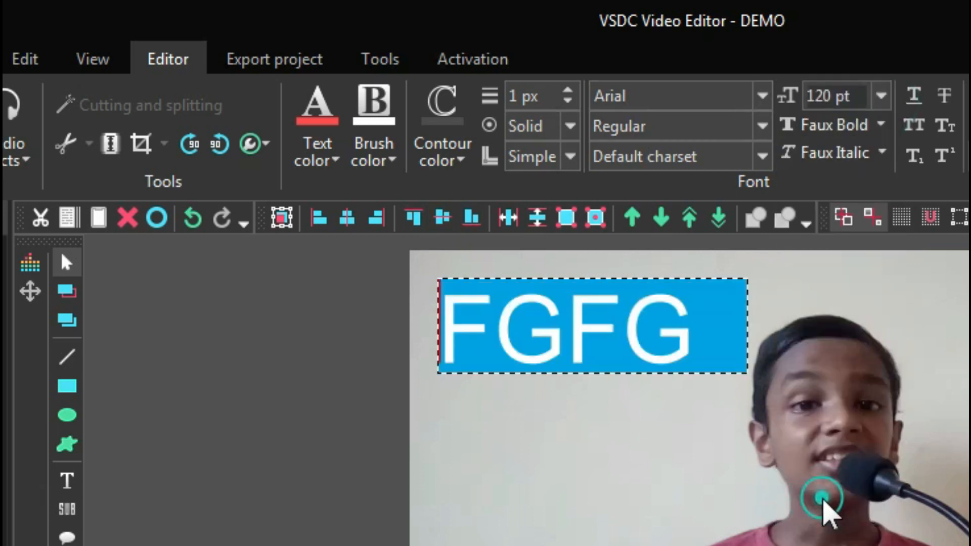
pyautogui.click(927, 293)
pyautogui.click(630, 323)
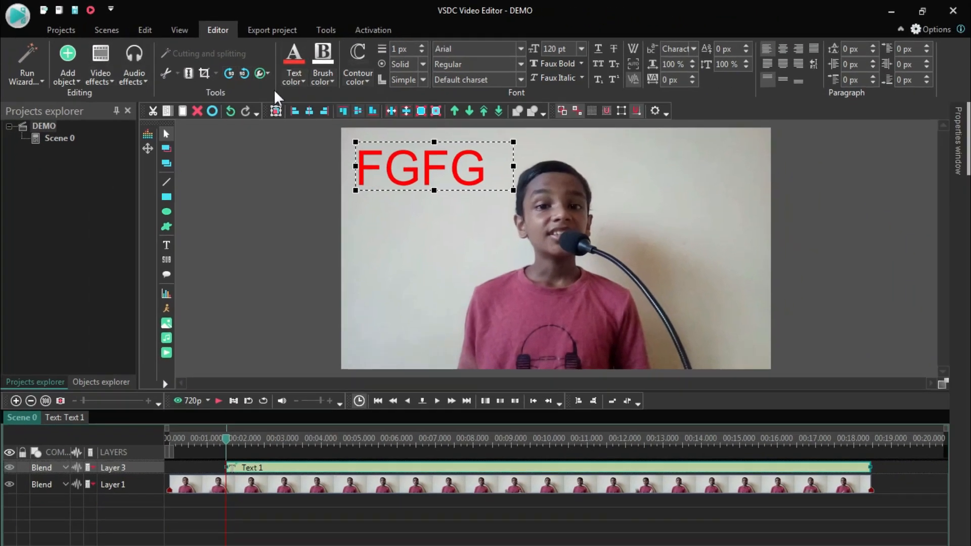
# - Add a white rectangle from the cursor position across the middle of the frame and shift it to the frame's left edge
pyautogui.click(166, 196)
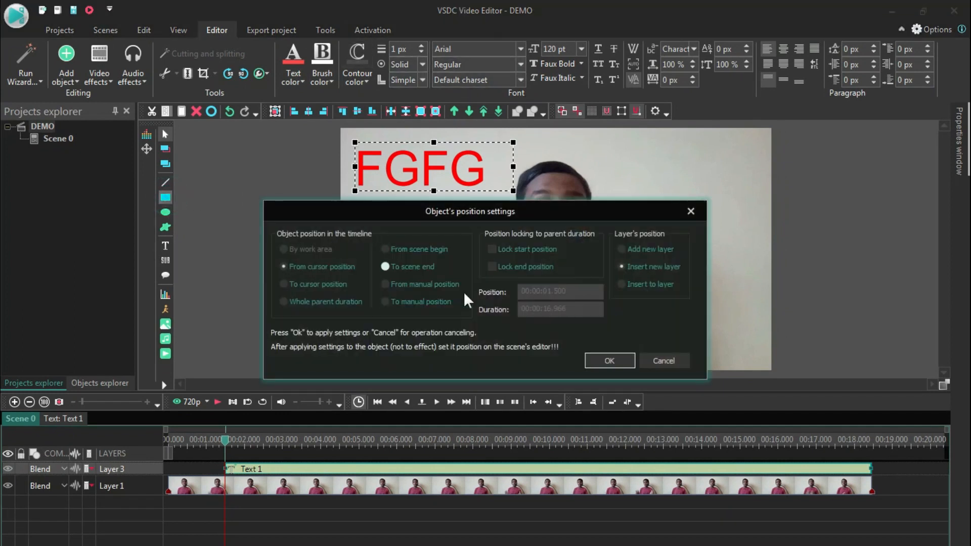
pyautogui.click(618, 361)
pyautogui.moveTo(399, 223); pyautogui.dragTo(621, 288)
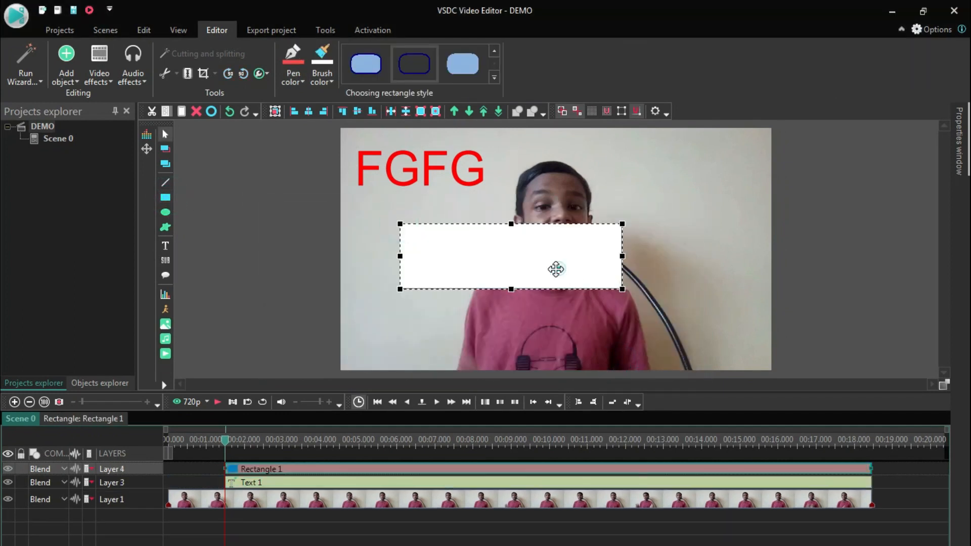
pyautogui.moveTo(521, 272); pyautogui.dragTo(465, 263)
# - Move the red text slightly down towards the rectangle and try reordering its layer above the rectangle on the timeline
pyautogui.click(394, 162)
pyautogui.moveTo(412, 168); pyautogui.dragTo(402, 194)
pyautogui.rightClick(411, 193)
pyautogui.click(374, 192)
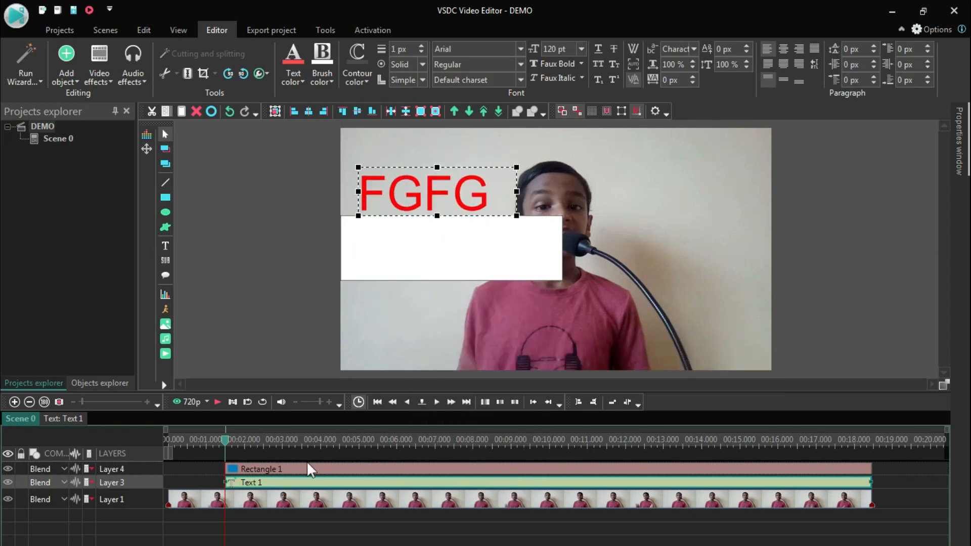
pyautogui.moveTo(299, 489); pyautogui.dragTo(298, 472)
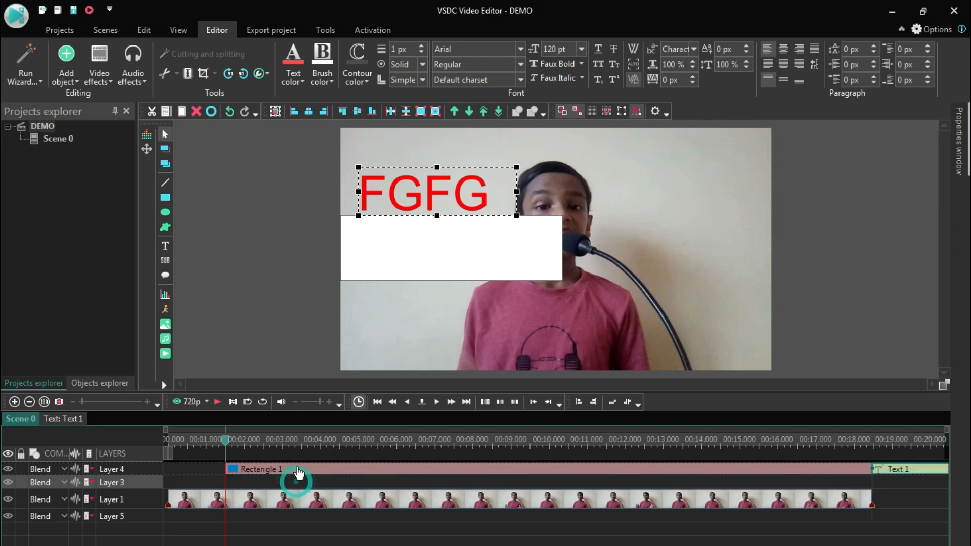
# - Place the white rectangle behind the red text and shrink it to fit closely around the letters
pyautogui.click(449, 273)
pyautogui.moveTo(448, 273); pyautogui.dragTo(446, 220)
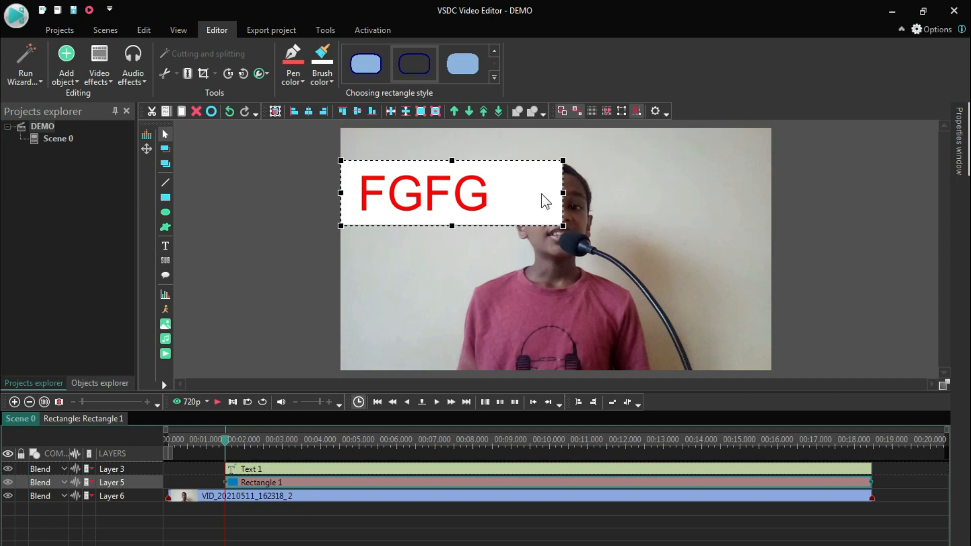
pyautogui.moveTo(562, 193); pyautogui.dragTo(498, 193)
pyautogui.moveTo(424, 226); pyautogui.dragTo(422, 221)
pyautogui.click(298, 252)
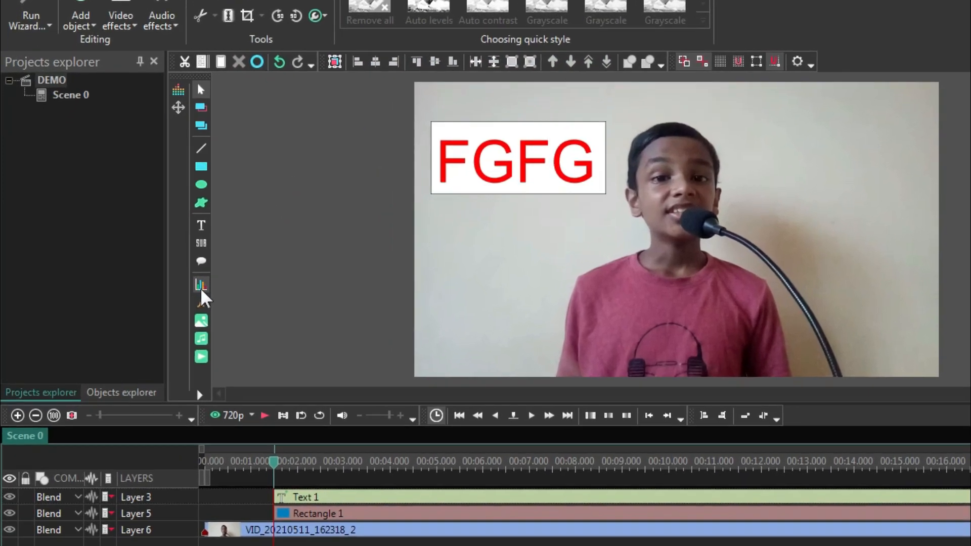
# - Add a full-frame chart object on a new layer, starting from the cursor position
pyautogui.click(200, 289)
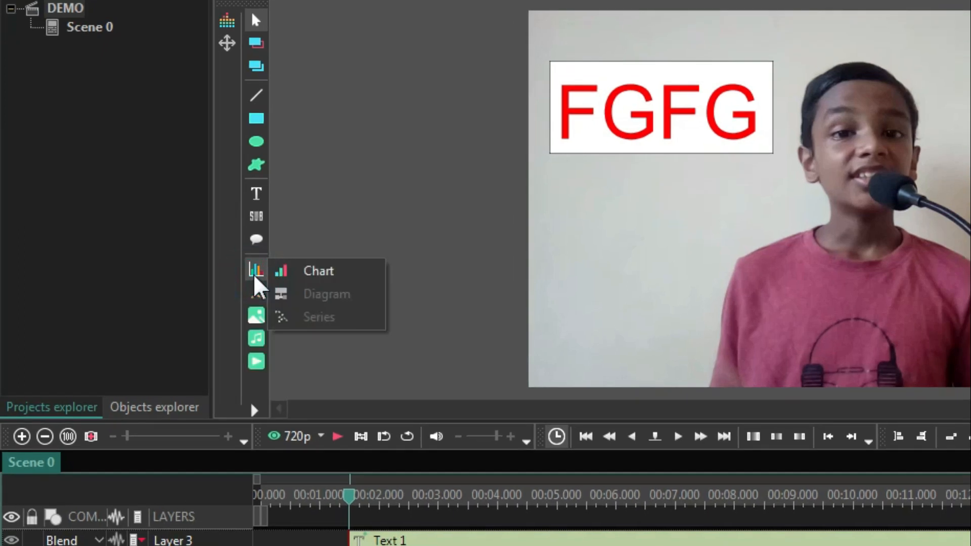
pyautogui.click(299, 276)
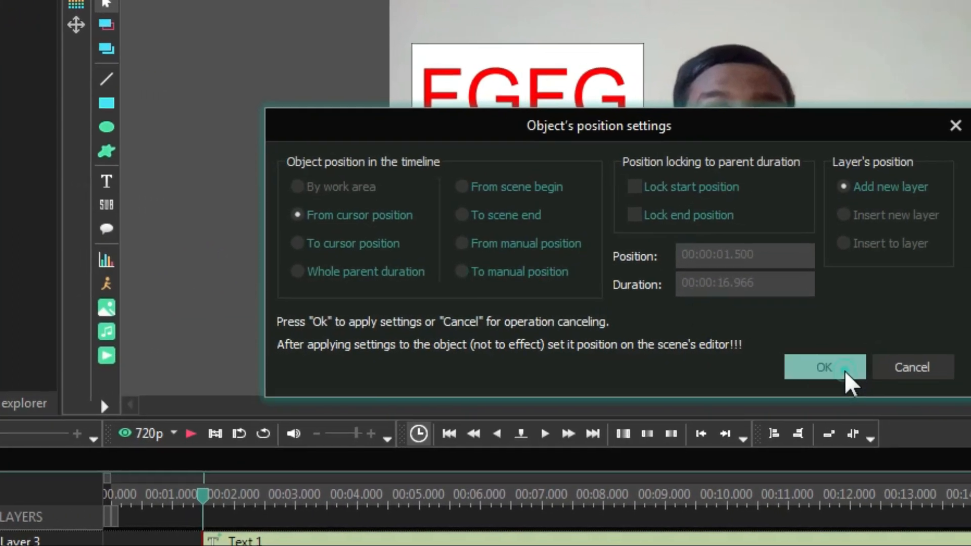
pyautogui.click(845, 373)
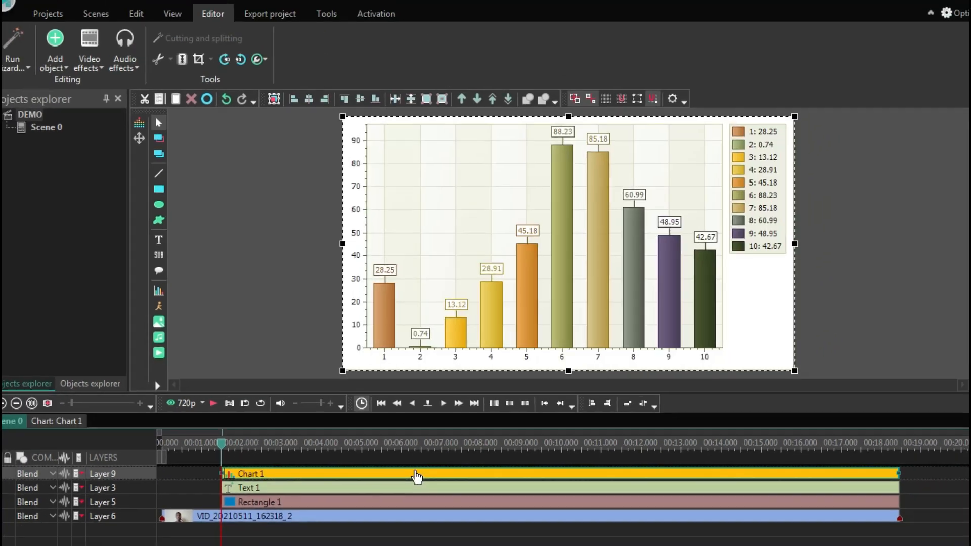
# - Examine the chart's properties, including its coordinates, titles and palette entry colours
pyautogui.click(955, 139)
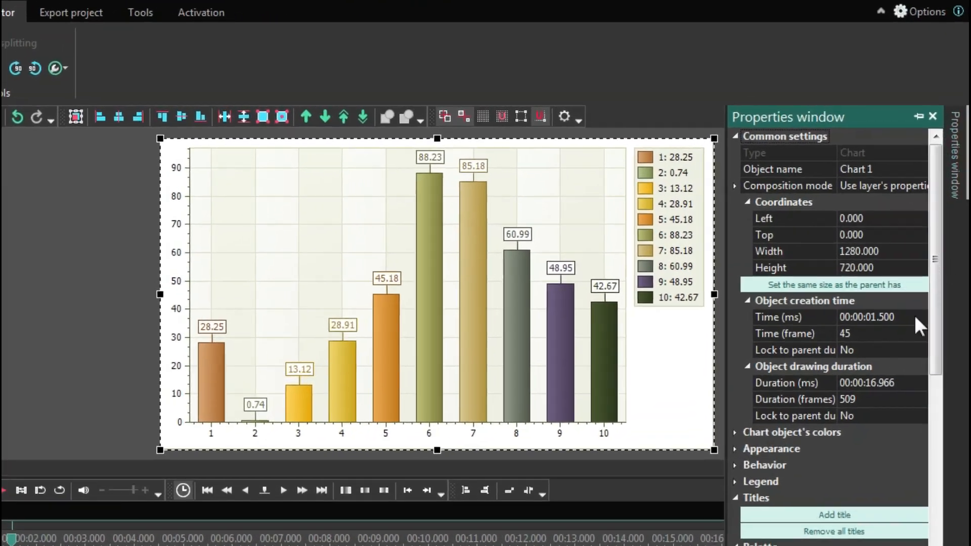
pyautogui.scroll(-7, 851, 469)
pyautogui.scroll(-6, 860, 475)
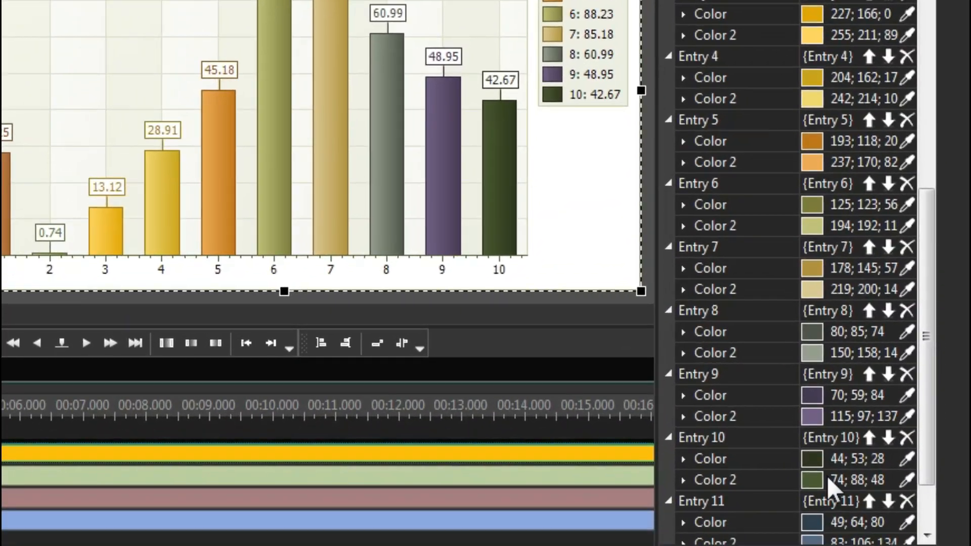
pyautogui.scroll(4, 826, 475)
pyautogui.scroll(-5, 776, 152)
pyautogui.scroll(4, 807, 374)
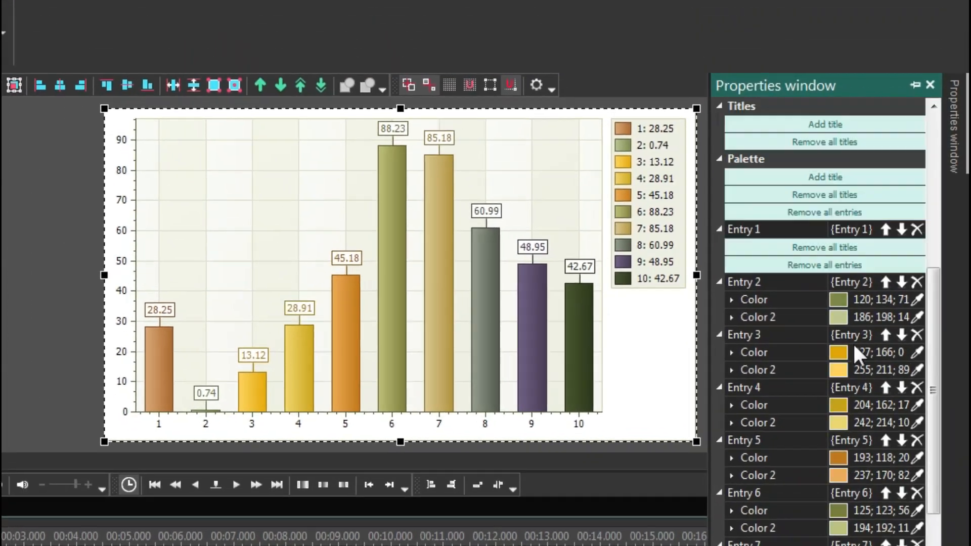
pyautogui.click(843, 346)
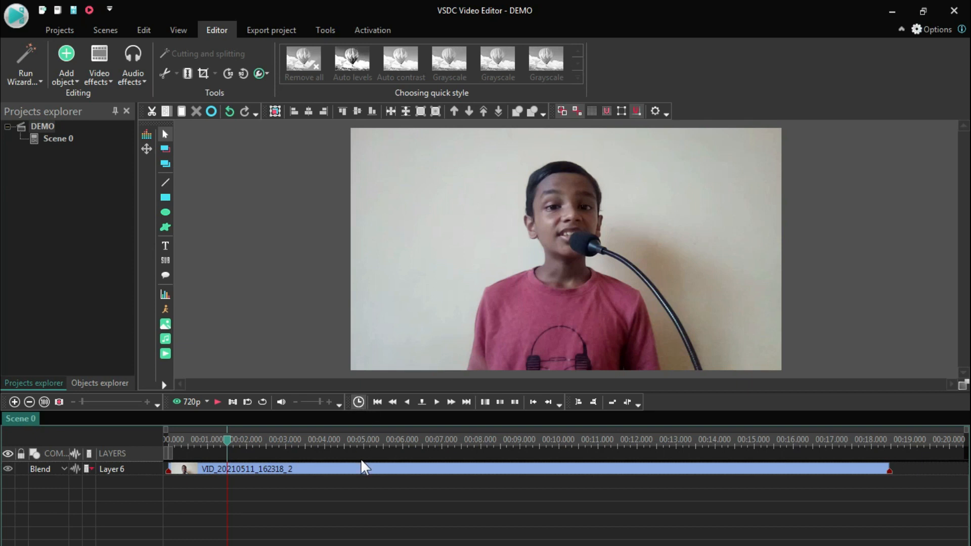
# - Apply the Background remover transparency effect to the video clip, starting from the cursor position
pyautogui.click(366, 470)
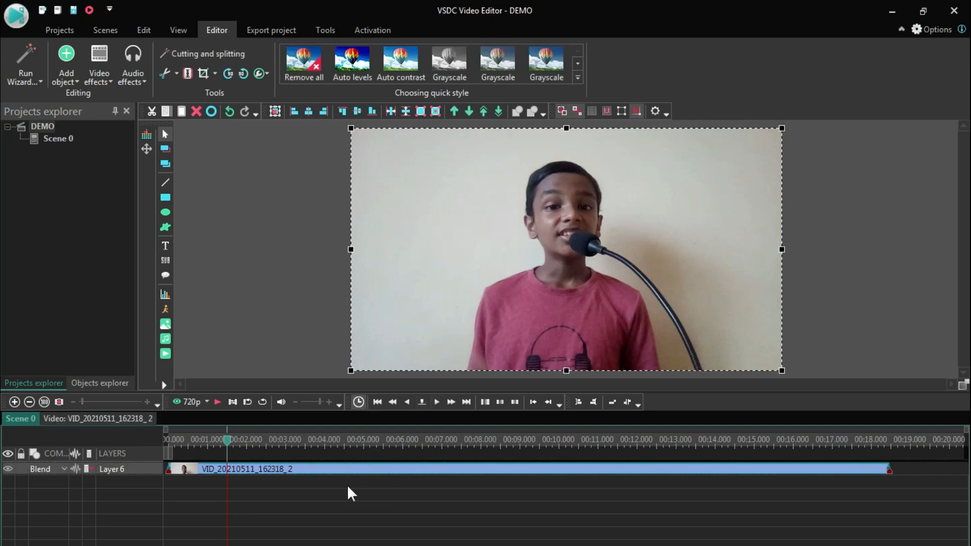
pyautogui.click(111, 77)
pyautogui.click(111, 77)
pyautogui.moveTo(127, 156)
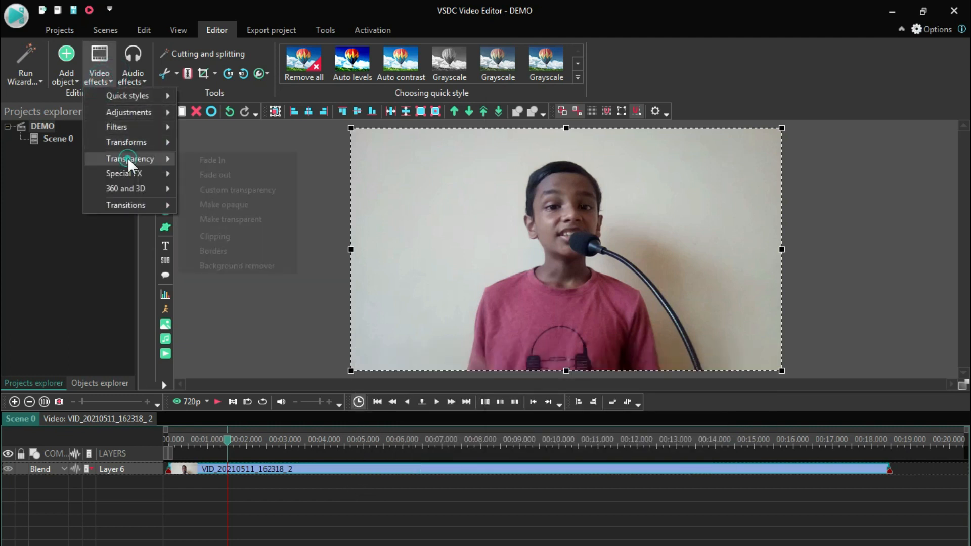
pyautogui.click(229, 265)
pyautogui.click(601, 360)
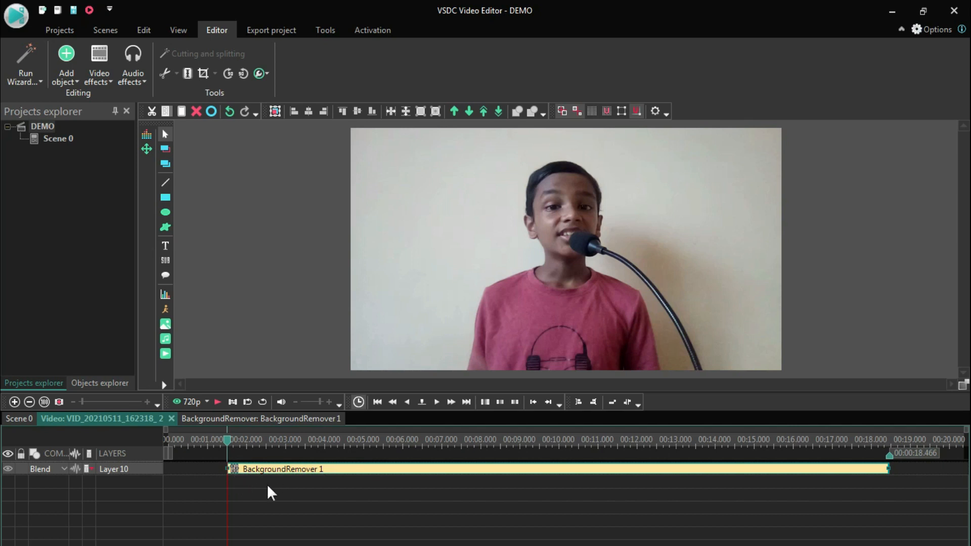
# - Reposition the clip's background remover effect to about 8.7 s on its timeline and open its properties
pyautogui.click(26, 423)
pyautogui.click(128, 419)
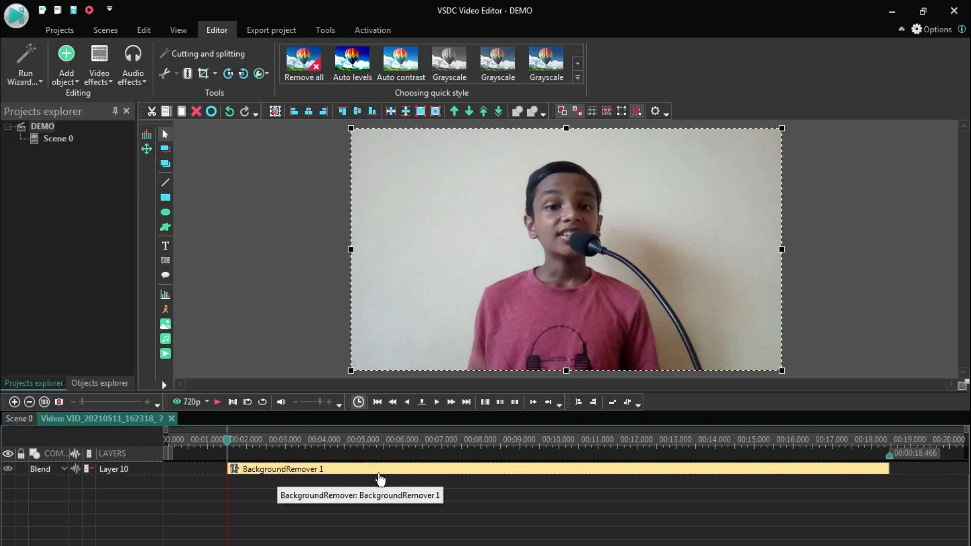
pyautogui.click(20, 419)
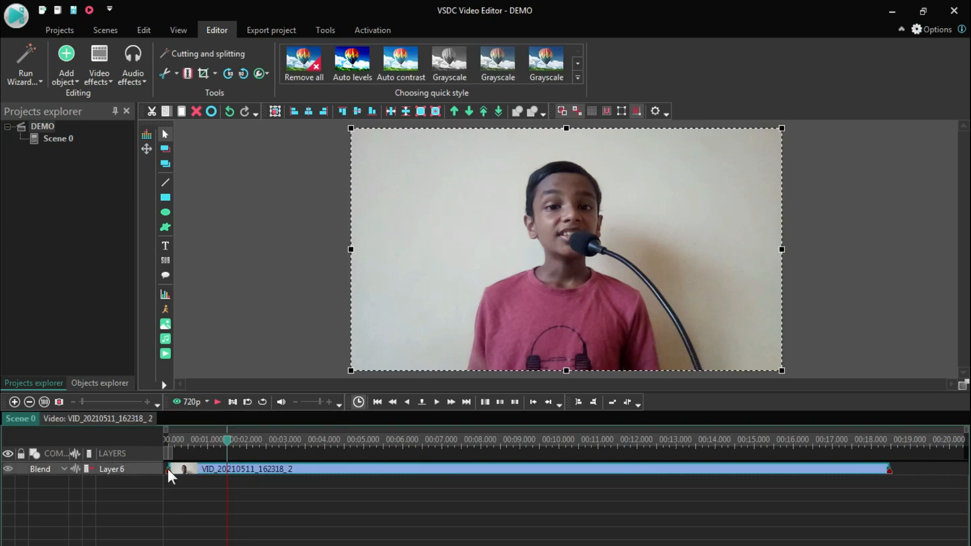
pyautogui.click(90, 419)
pyautogui.moveTo(169, 469); pyautogui.dragTo(594, 484)
pyautogui.rightClick(600, 472)
pyautogui.click(649, 461)
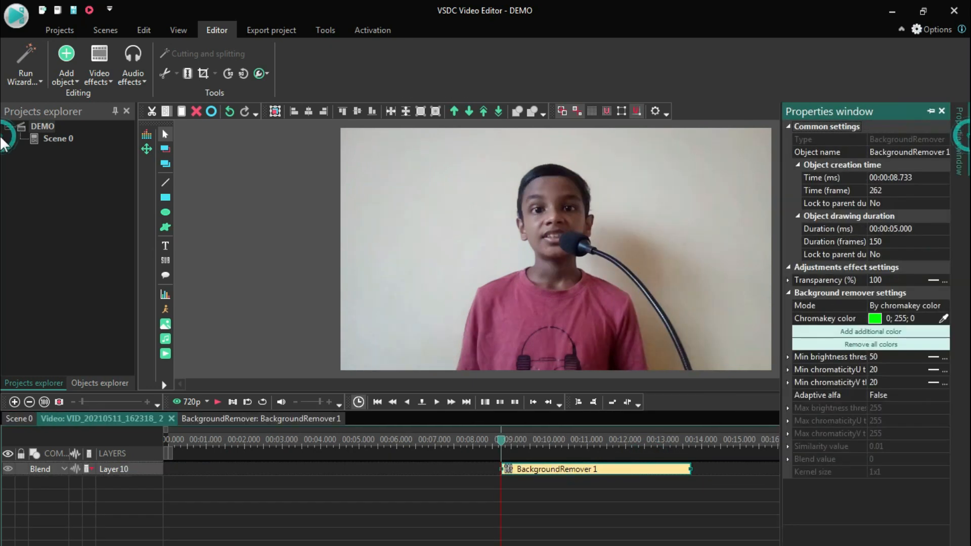
# - Add two additional chromakey colours to the background remover and sample the first two colours from the video frame
pyautogui.click(866, 334)
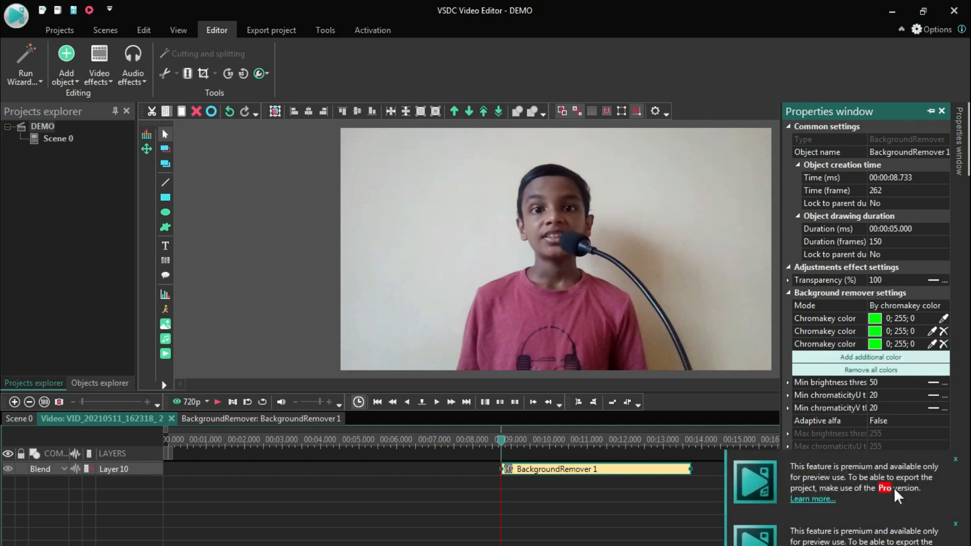
pyautogui.click(943, 320)
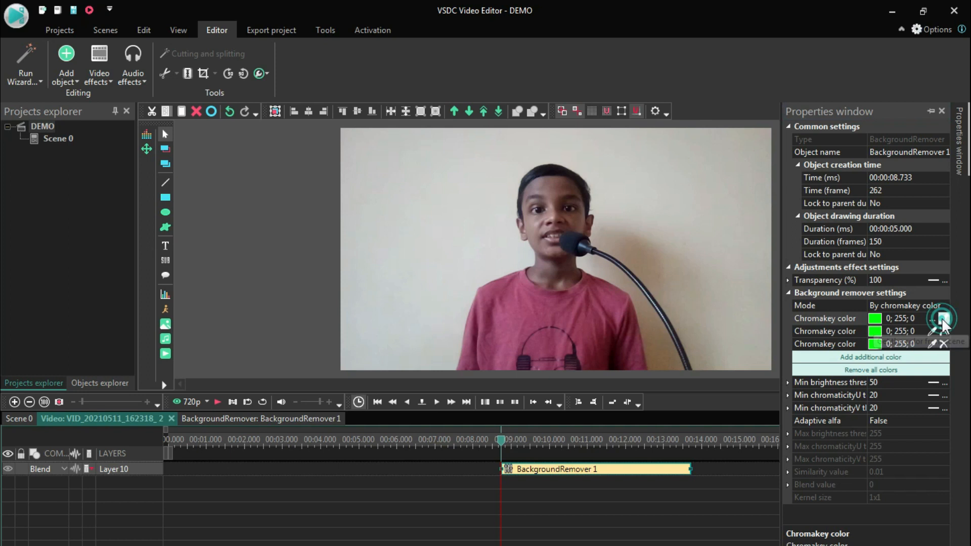
pyautogui.click(627, 207)
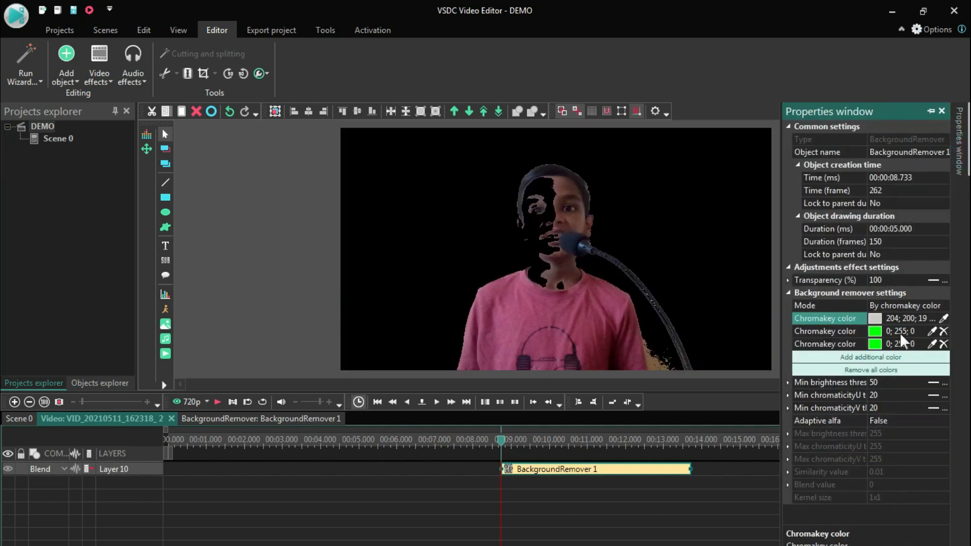
pyautogui.click(931, 331)
pyautogui.click(653, 360)
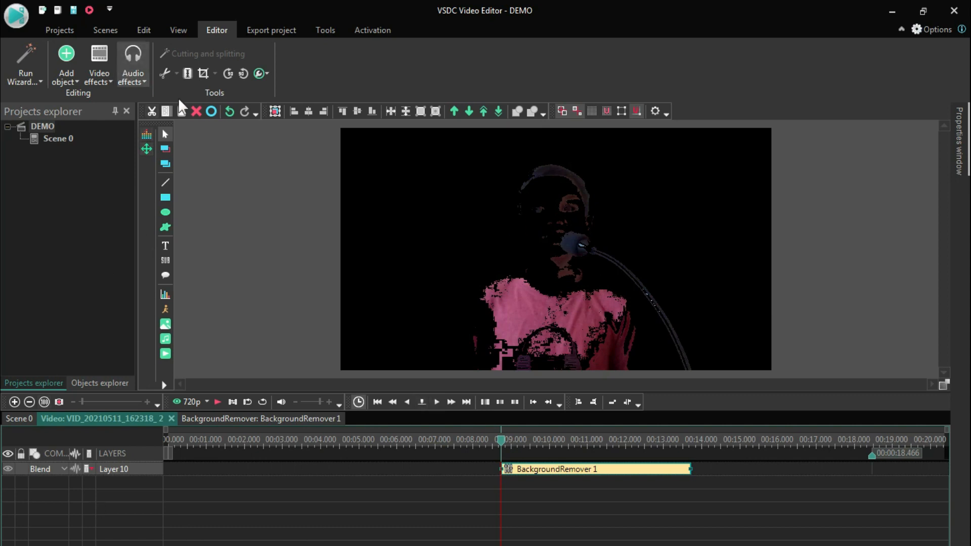
# - Undo the last chromakey colour pick, move the background remover effect to the clip's start, and return the scene's playhead to zero
pyautogui.click(229, 111)
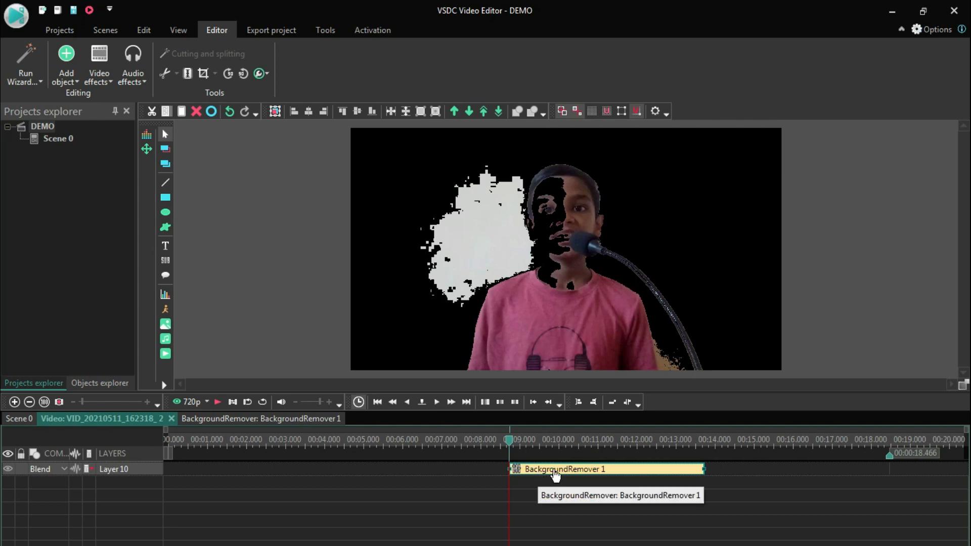
pyautogui.moveTo(540, 477); pyautogui.dragTo(190, 475)
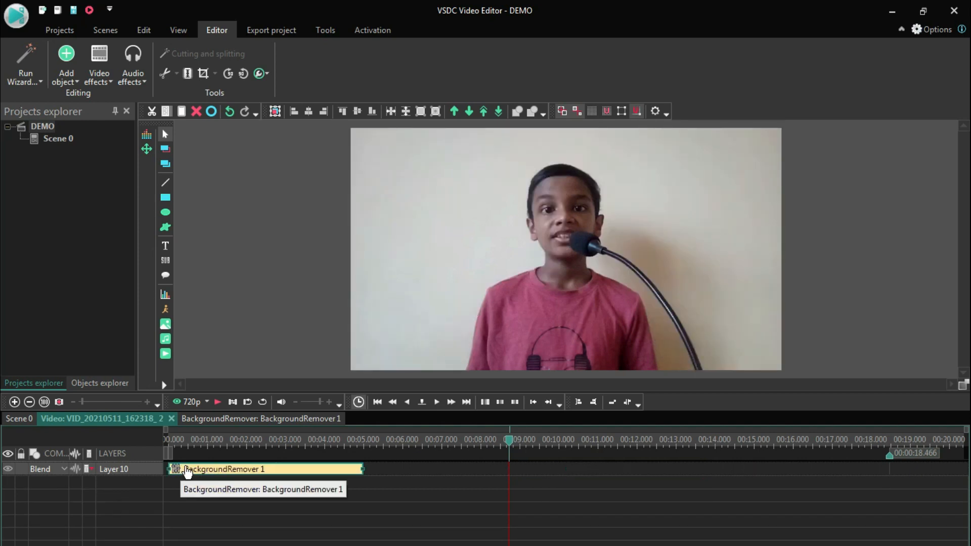
pyautogui.click(27, 420)
pyautogui.moveTo(511, 446); pyautogui.dragTo(98, 447)
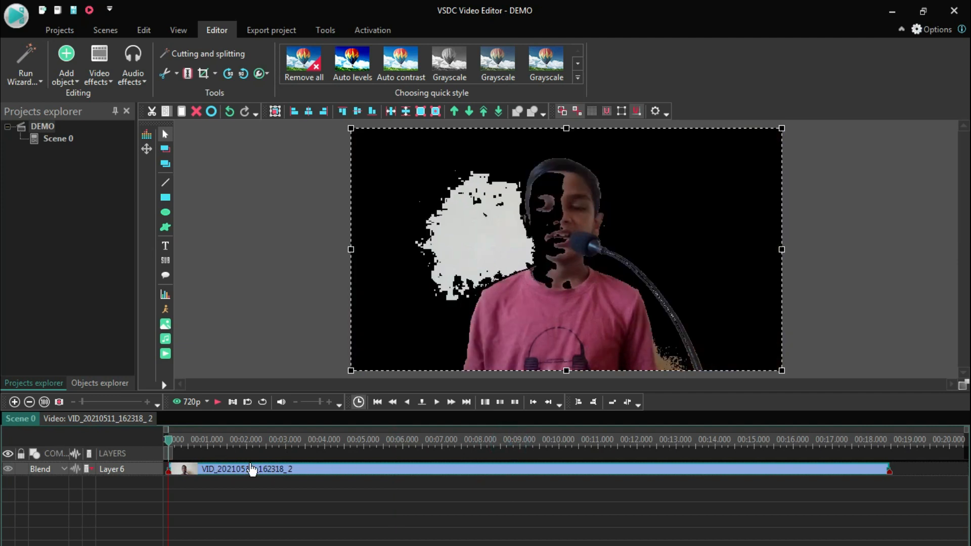
# - Extend the background remover effect from the clip's start towards the clip's end
pyautogui.click(105, 424)
pyautogui.click(240, 470)
pyautogui.moveTo(244, 475); pyautogui.dragTo(197, 479)
pyautogui.moveTo(362, 469); pyautogui.dragTo(836, 466)
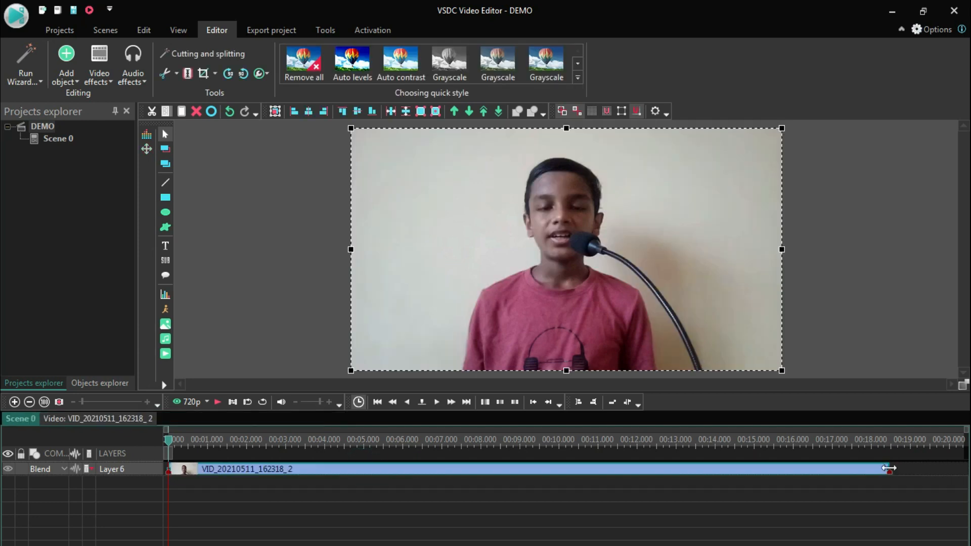
# - Shorten the video clip to about 0.9 s by trimming its end, and deselect it
pyautogui.moveTo(889, 465); pyautogui.dragTo(206, 465)
pyautogui.click(455, 541)
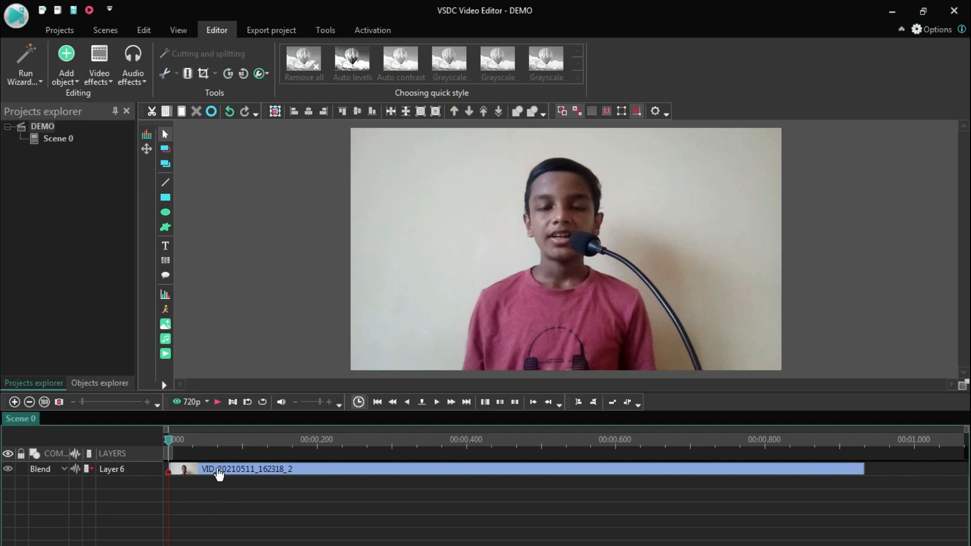
# - Try the Lomo-fi quick style from the Instagram's styles on the video clip and compare the neighbouring styles
pyautogui.click(486, 469)
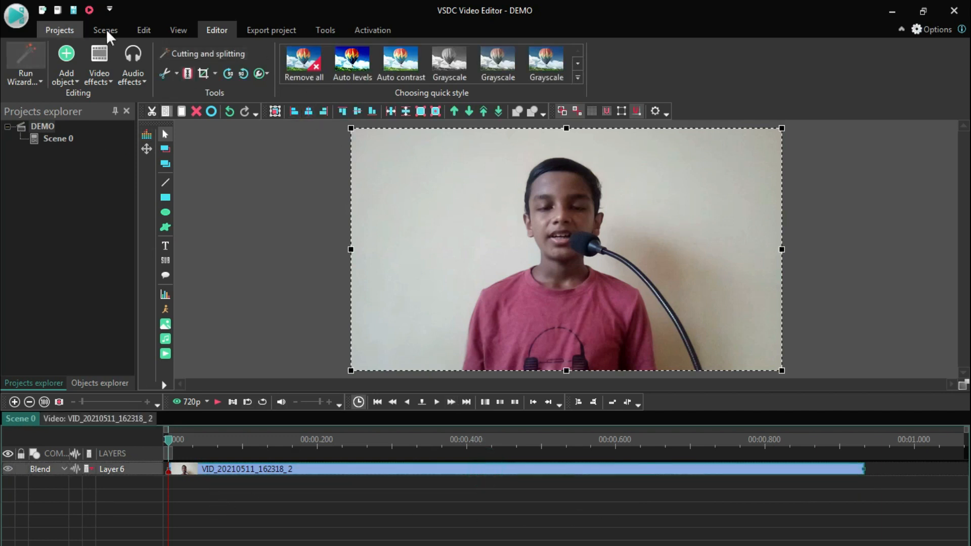
pyautogui.click(103, 82)
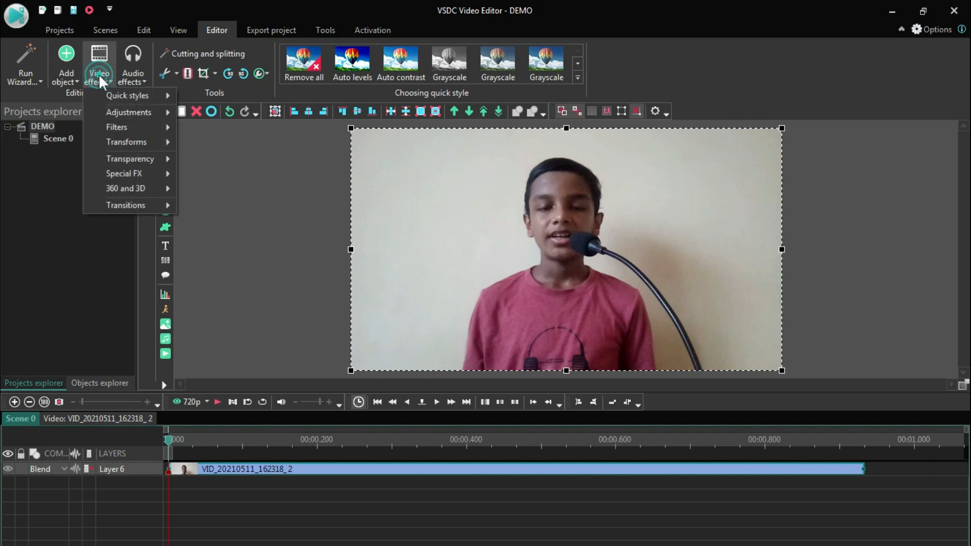
pyautogui.click(123, 96)
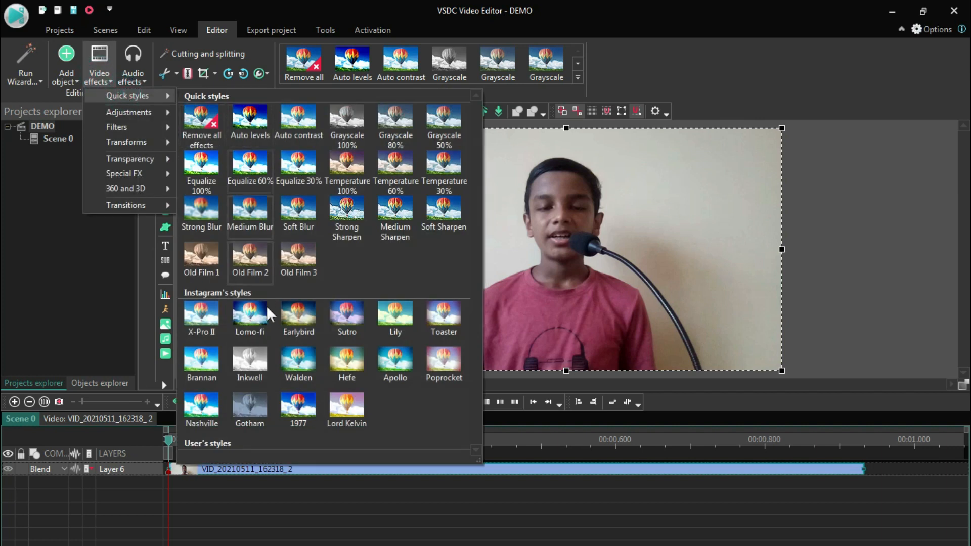
pyautogui.click(251, 319)
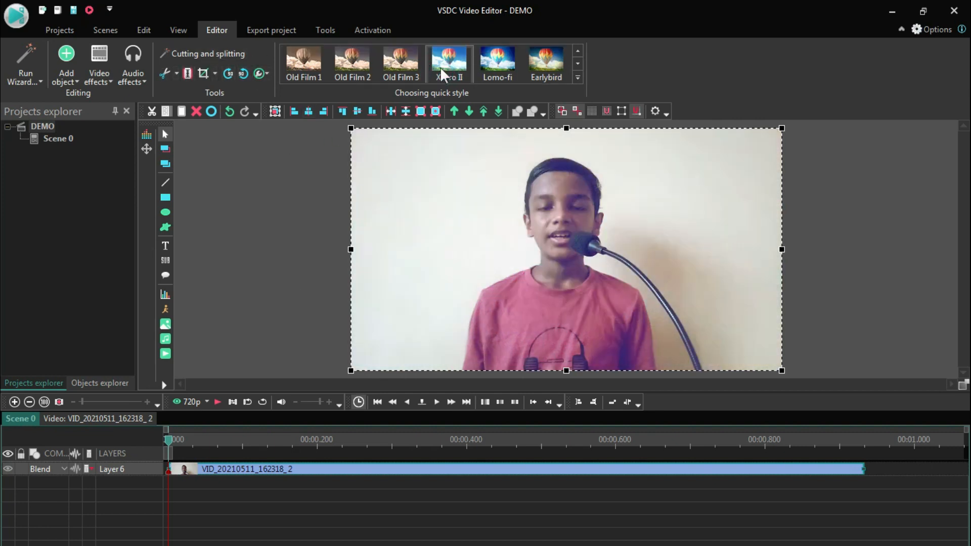
pyautogui.scroll(3, 495, 83)
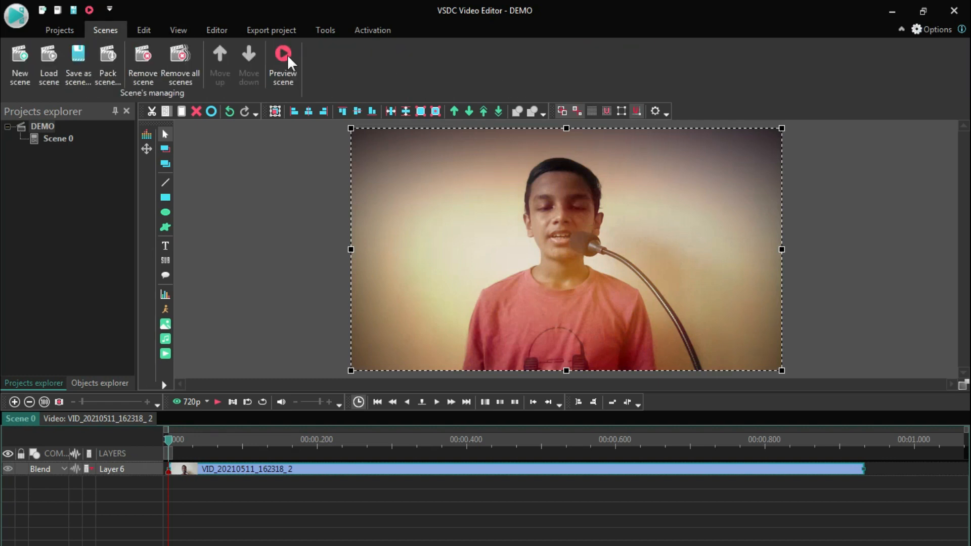
pyautogui.scroll(1, 22, 36)
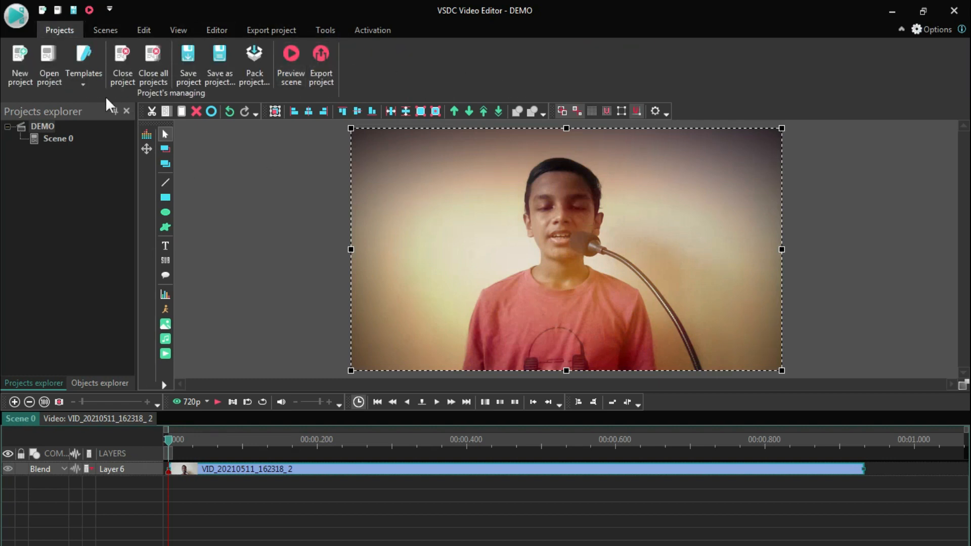
# - Undo the quick style changes made to the video clip
pyautogui.click(230, 116)
pyautogui.click(229, 116)
pyautogui.click(230, 116)
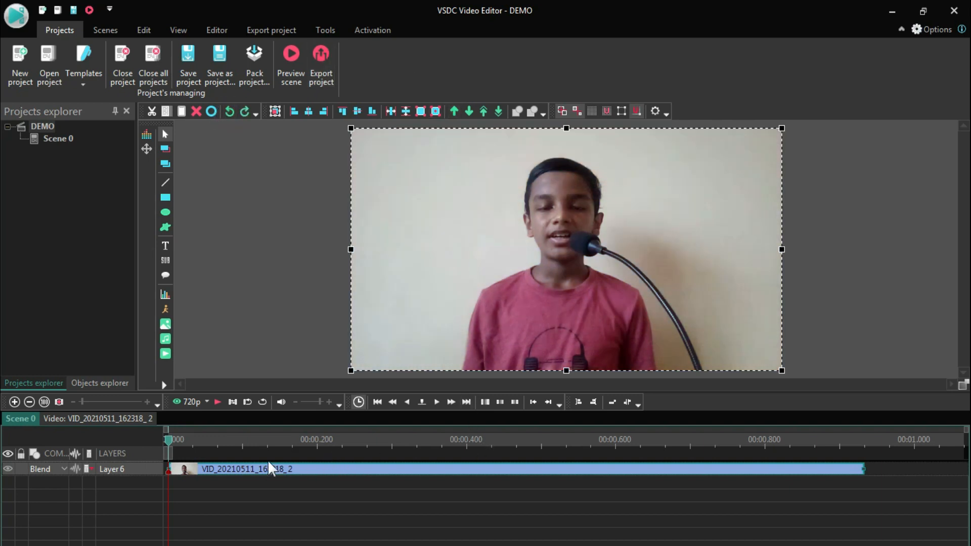
# - Open the export settings for the DEMO project
pyautogui.click(258, 33)
pyautogui.click(62, 30)
pyautogui.click(314, 78)
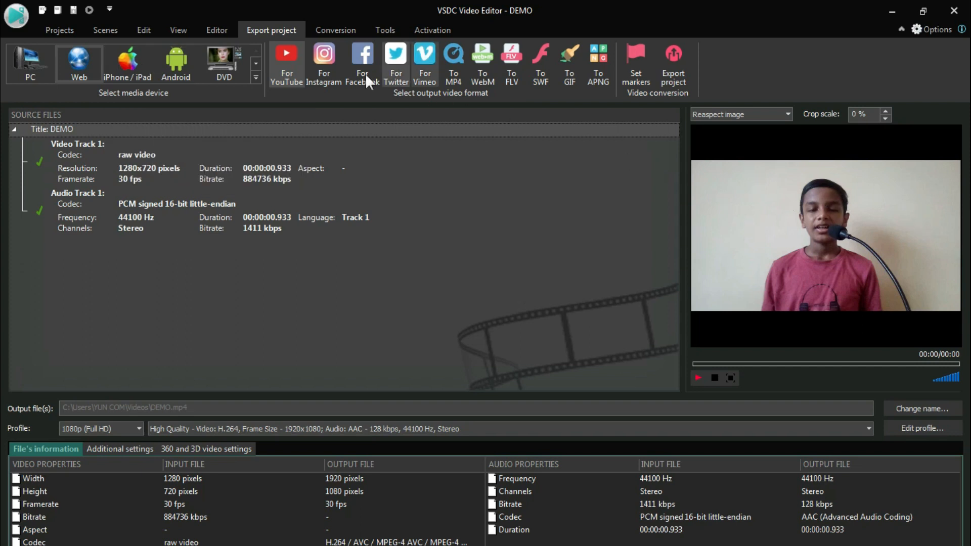
# - Try the Instagram, Facebook, Twitter, Vimeo, MP4 and WebM output formats in turn, and switch back to the YouTube format
pyautogui.click(324, 63)
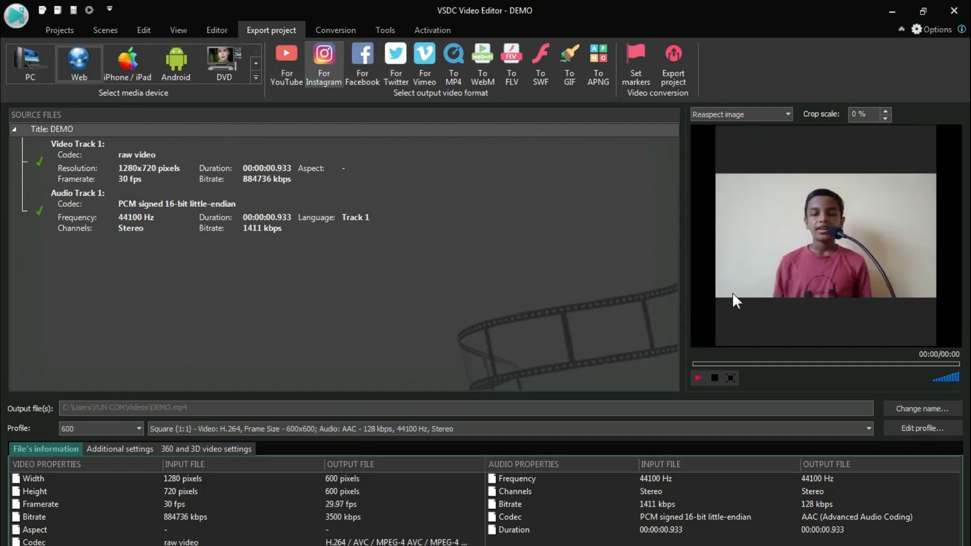
pyautogui.click(357, 78)
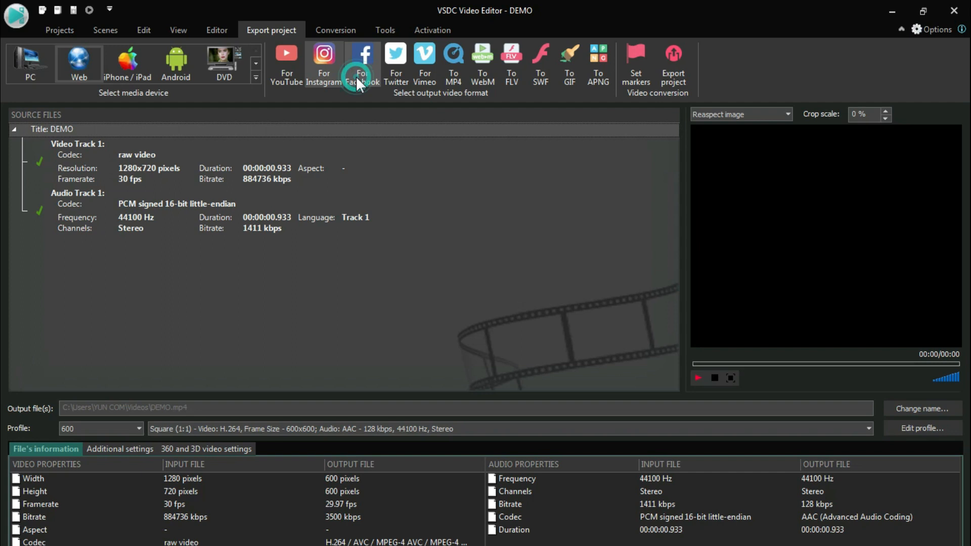
pyautogui.click(398, 70)
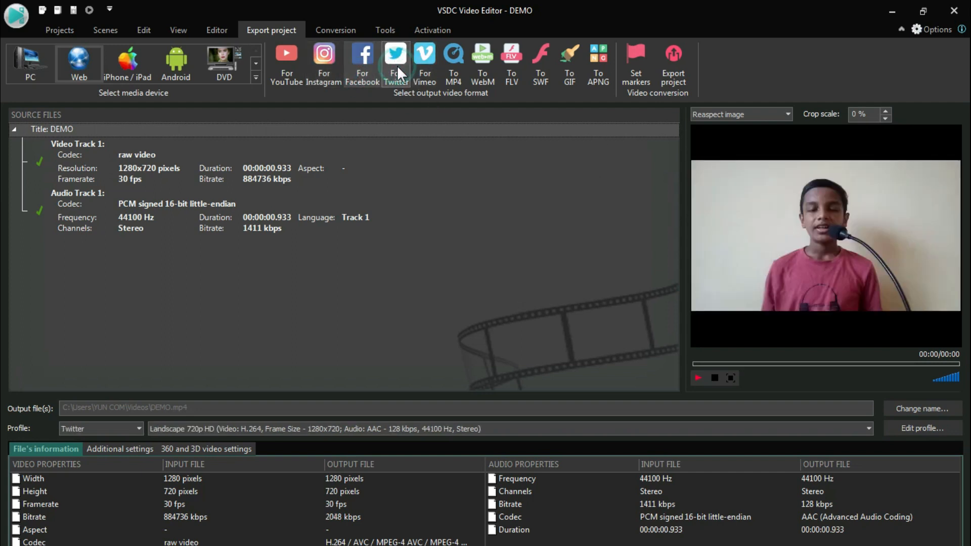
pyautogui.click(419, 70)
pyautogui.click(445, 71)
pyautogui.click(484, 68)
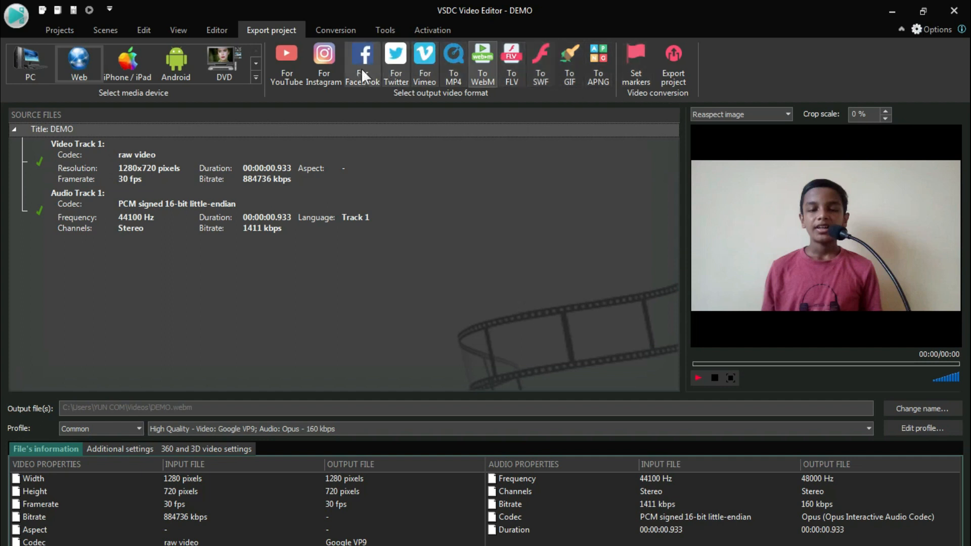
pyautogui.click(295, 66)
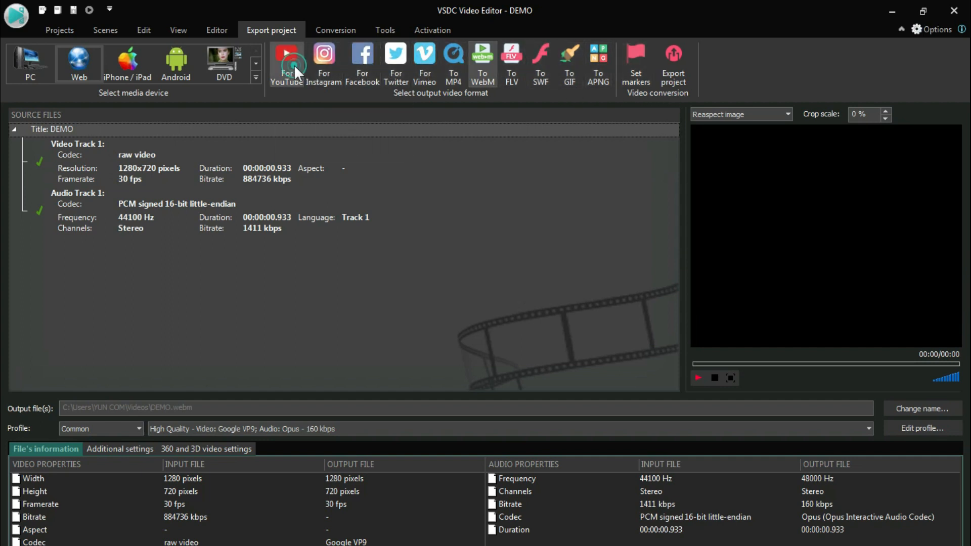